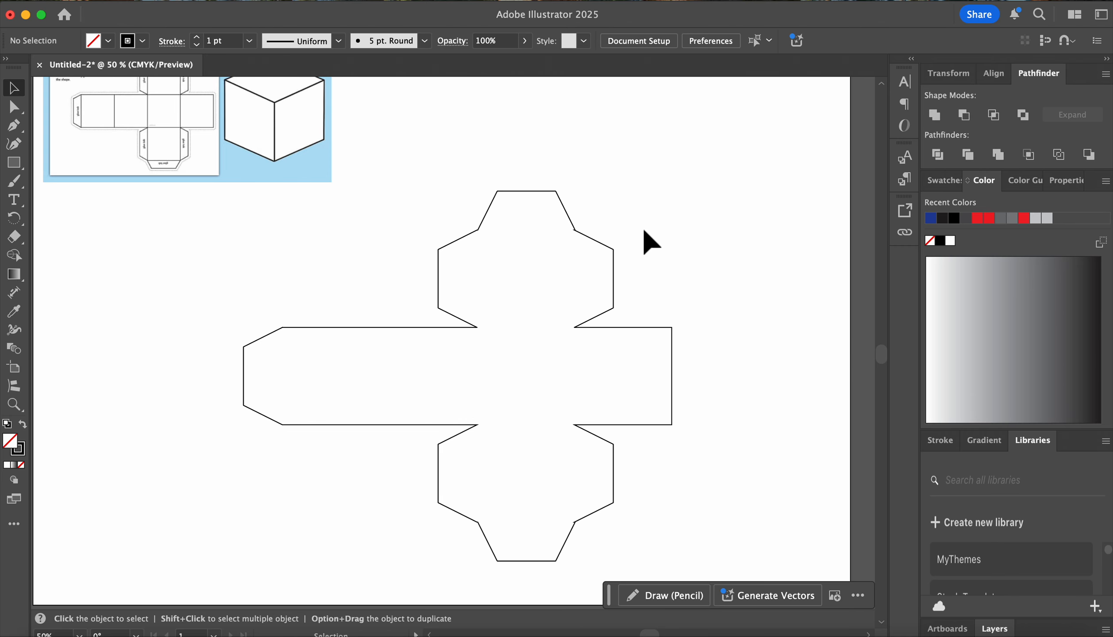
# Set the stroke weight of the whole cube net outline to 0.01 pt.
pyautogui.moveTo(644, 230); pyautogui.dragTo(413, 470)
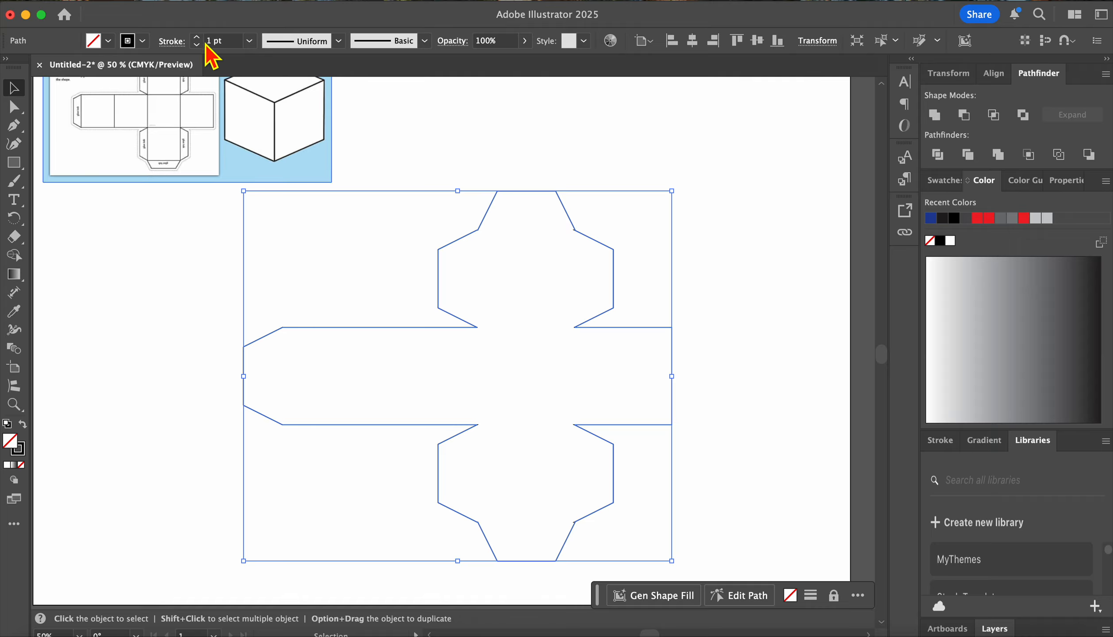
pyautogui.click(233, 42)
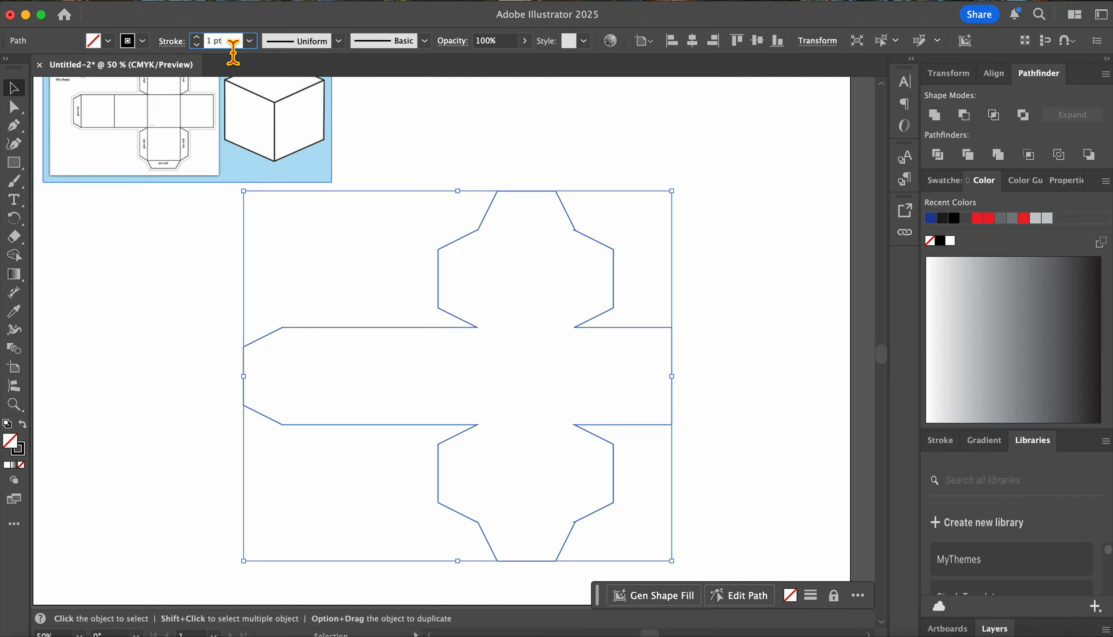
pyautogui.write('0.01')
pyautogui.press('Return')
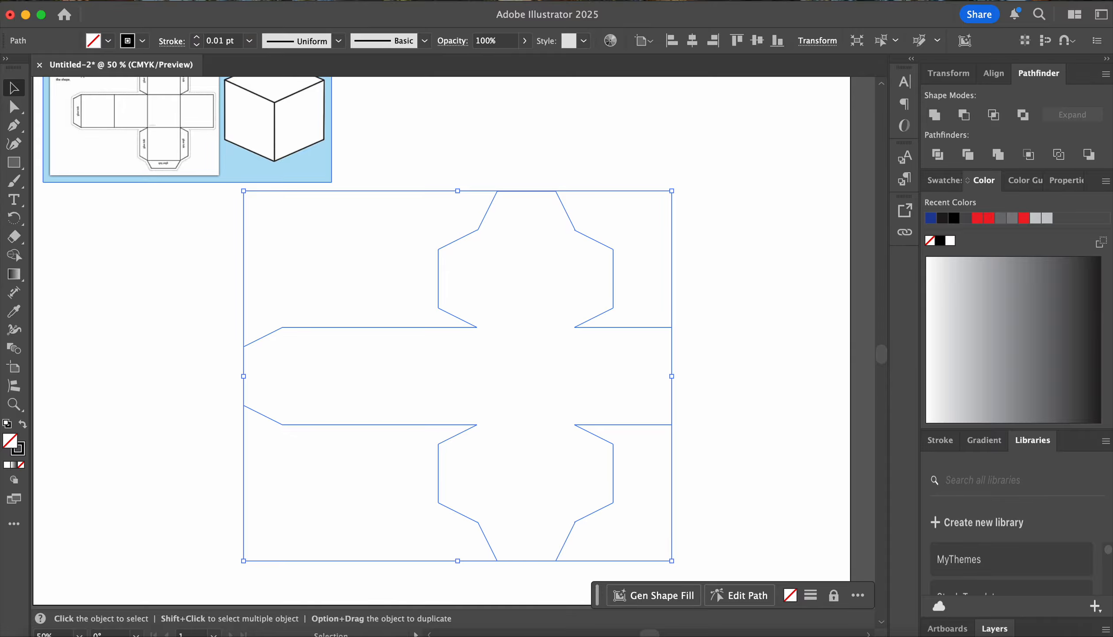
pyautogui.click(397, 278)
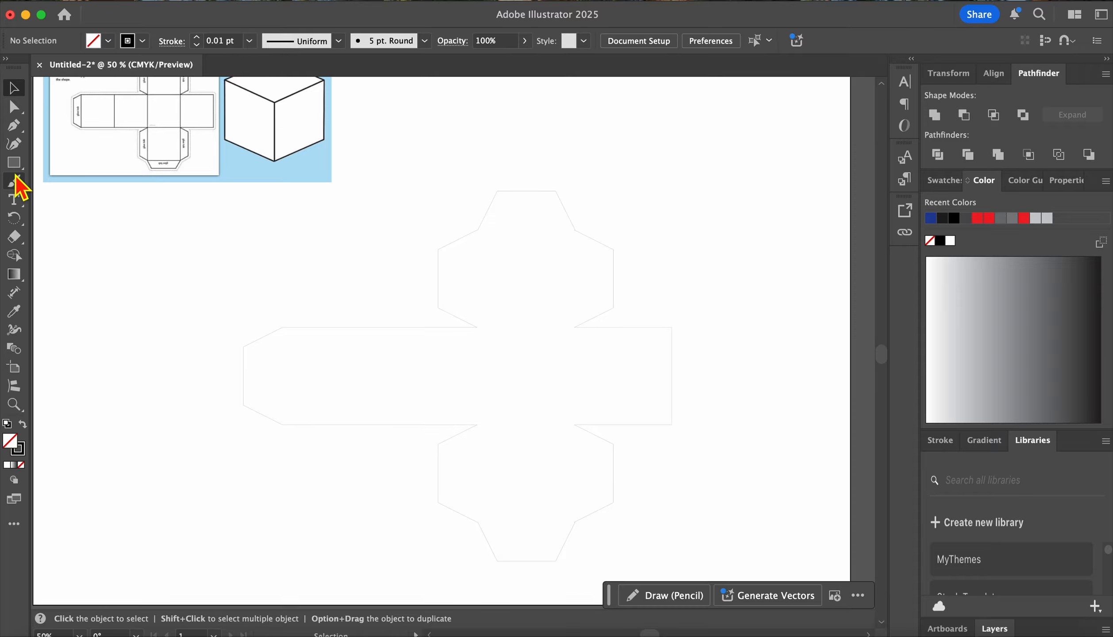
# Draw a solid 1 pt horizontal line across the base of the net's top glue tab with the Line Segment tool.
pyautogui.moveTo(14, 163); pyautogui.dragTo(87, 238)
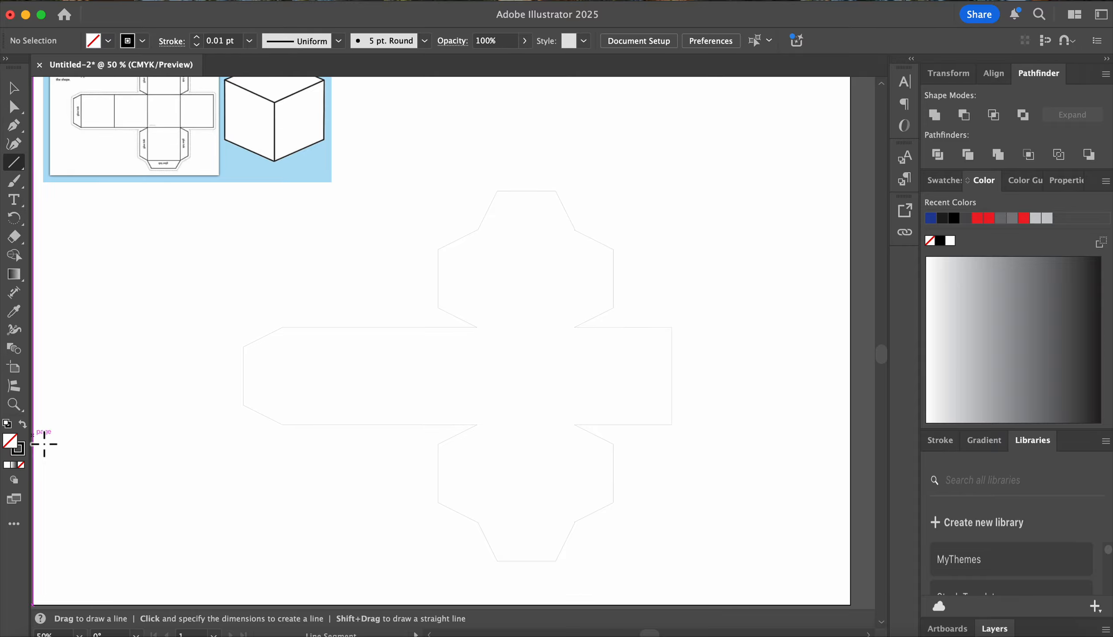
pyautogui.click(234, 40)
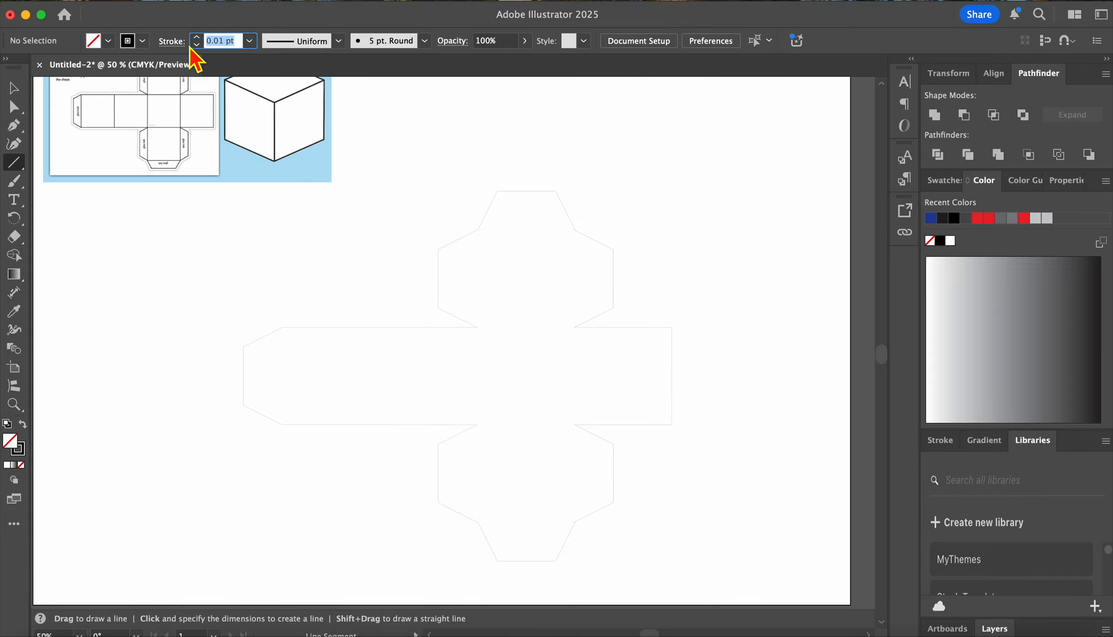
pyautogui.write('1')
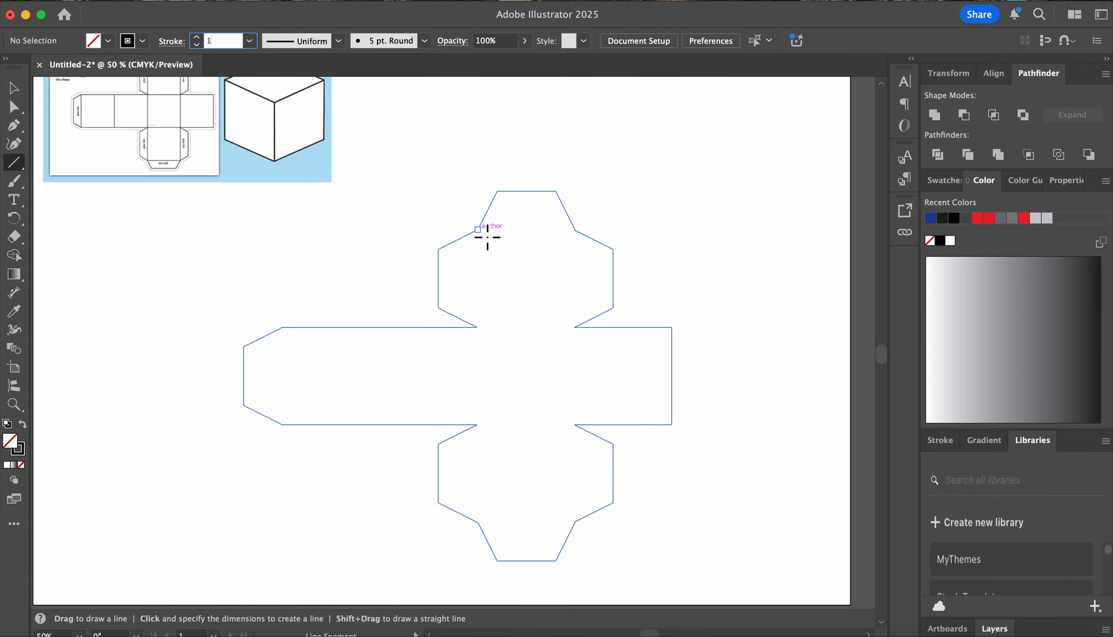
pyautogui.moveTo(478, 229); pyautogui.dragTo(575, 229)
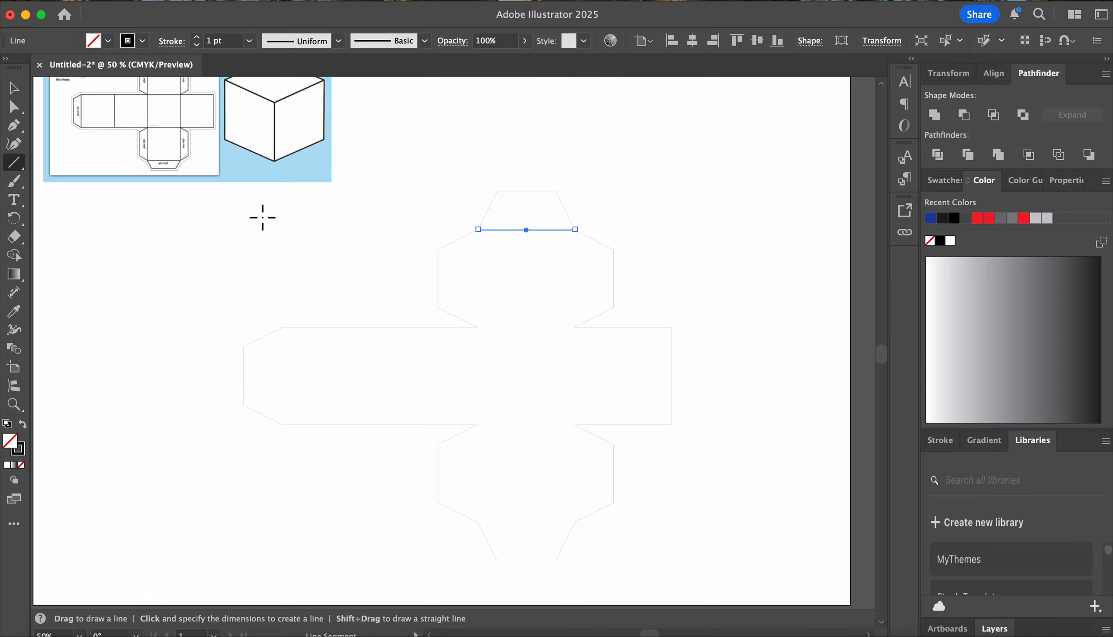
pyautogui.click(14, 88)
pyautogui.click(440, 214)
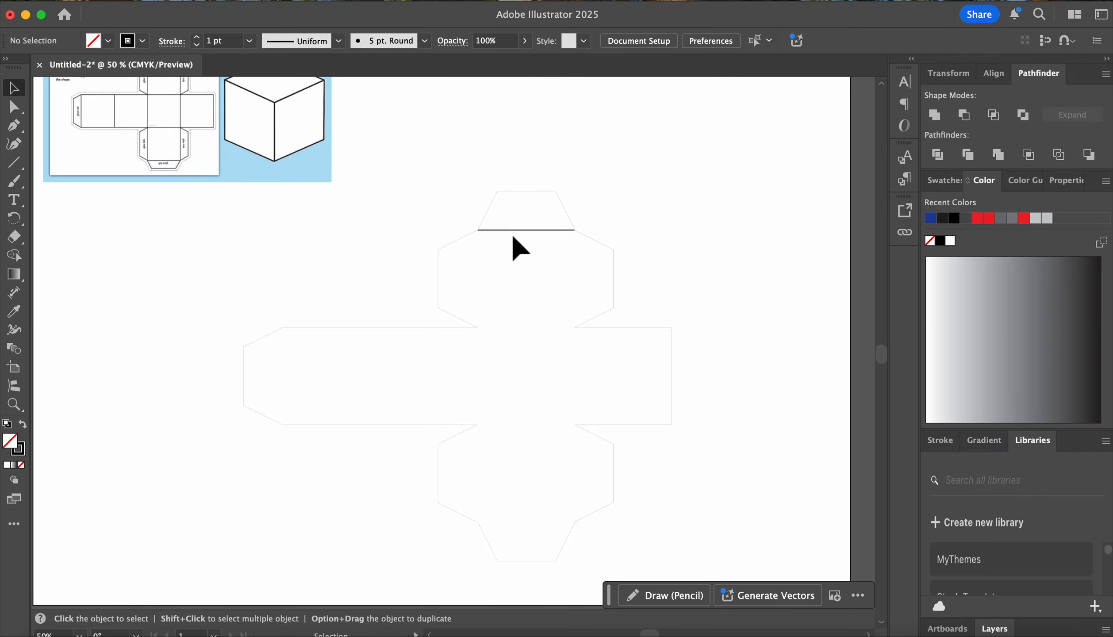
# Delete the solid line at the top tab's base and set the net outline's stroke weight to 1 pt.
pyautogui.click(551, 231)
pyautogui.press('Delete')
pyautogui.click(612, 261)
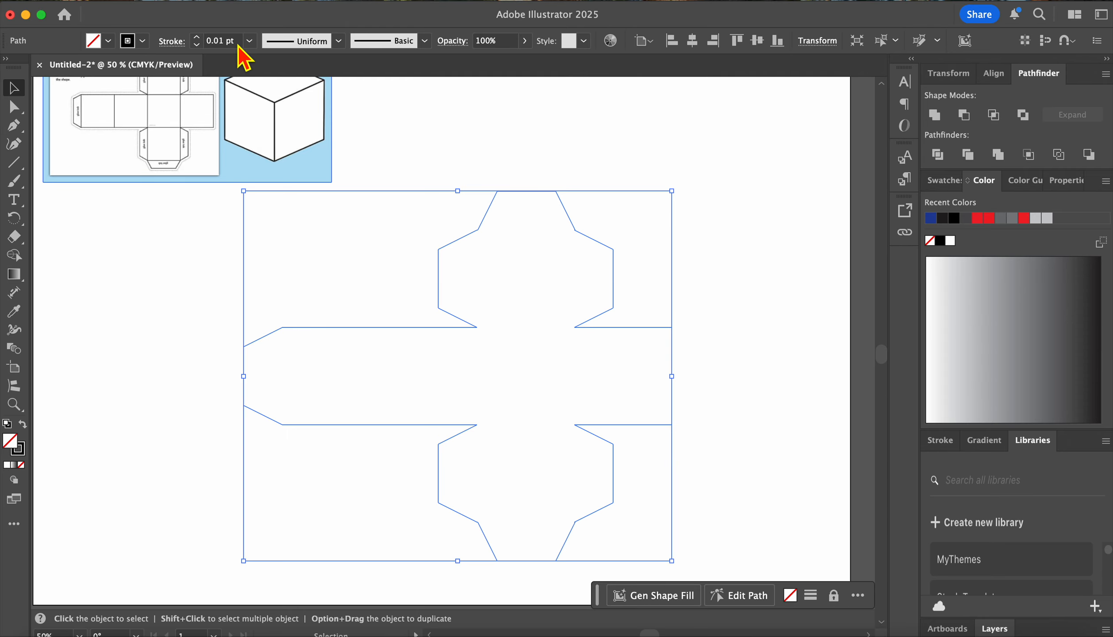
pyautogui.moveTo(239, 40); pyautogui.dragTo(184, 48)
pyautogui.write('1')
pyautogui.click(509, 144)
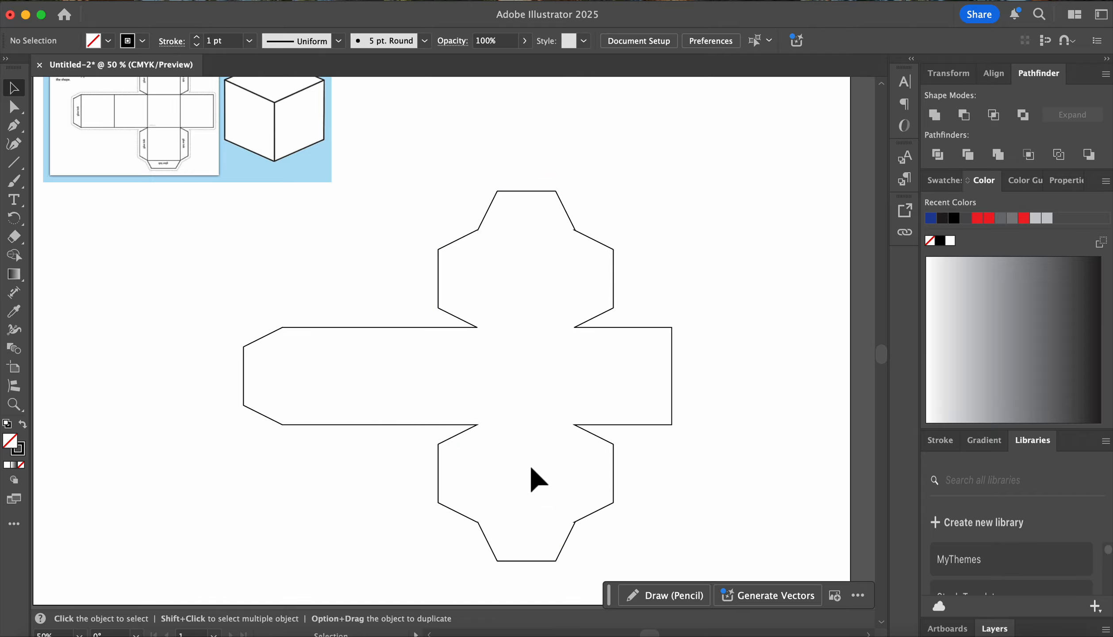
# Enable a dashed stroke with 12 pt dashes for new lines made with the Line Segment tool.
pyautogui.click(14, 165)
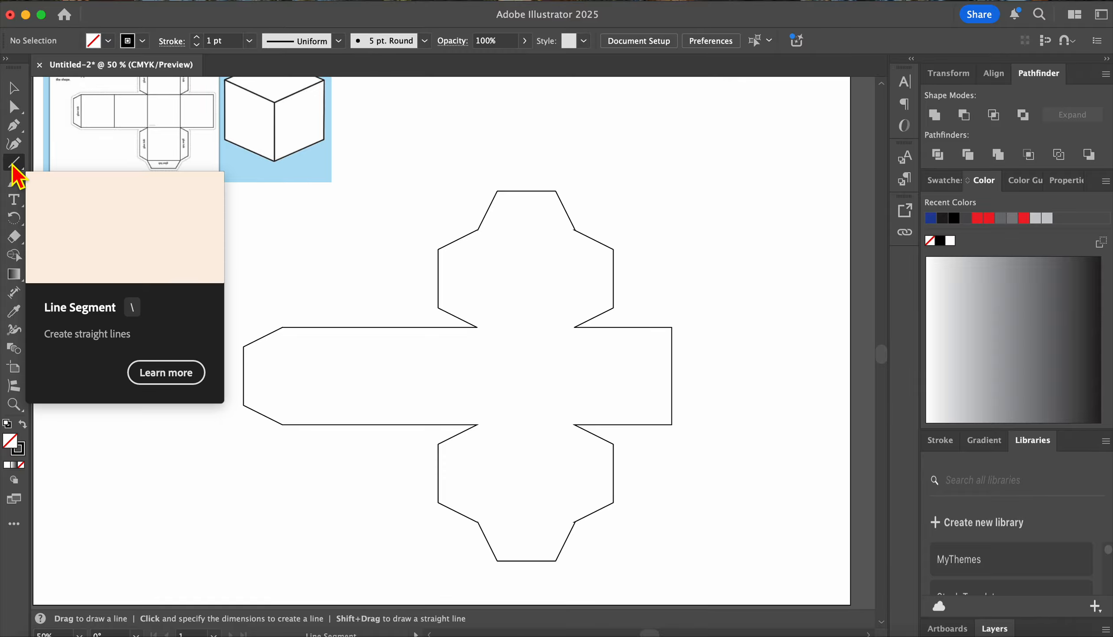
pyautogui.click(177, 41)
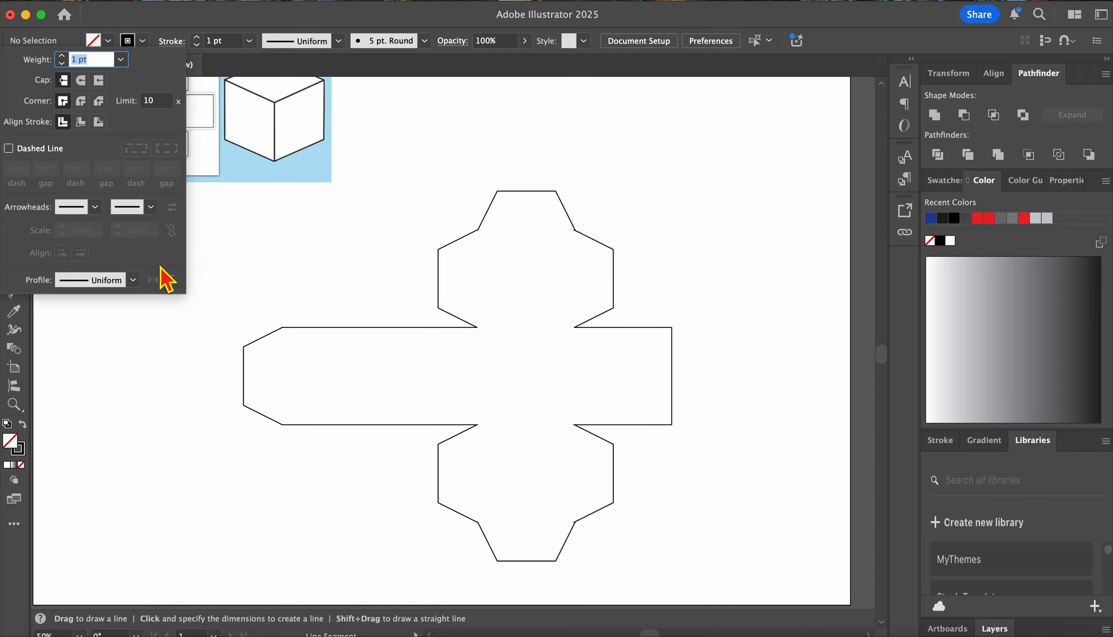
pyautogui.click(8, 149)
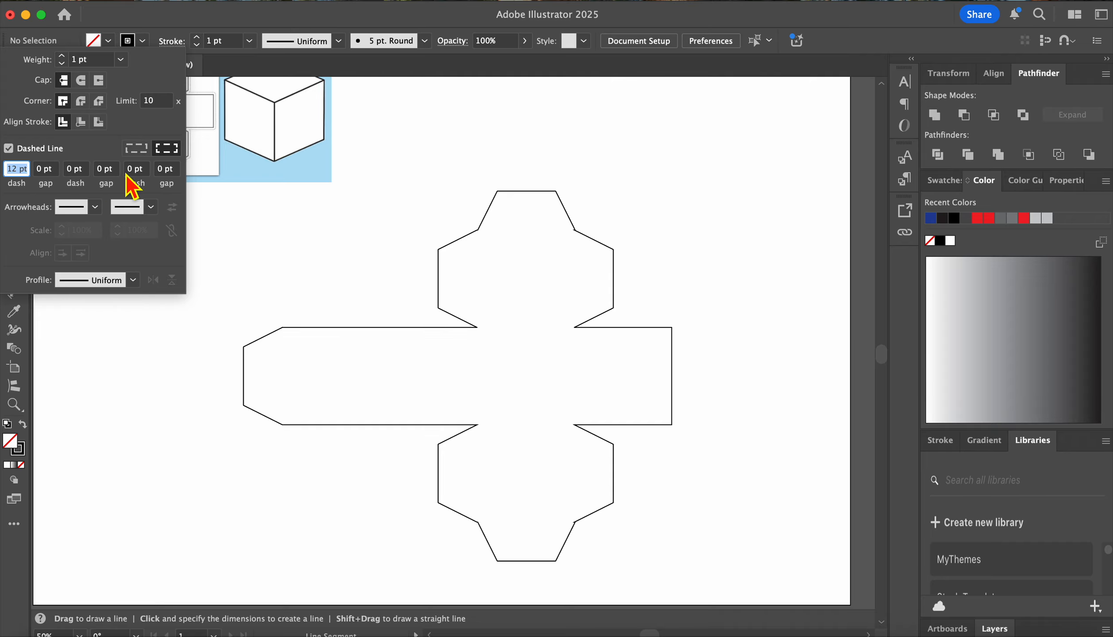
pyautogui.click(489, 252)
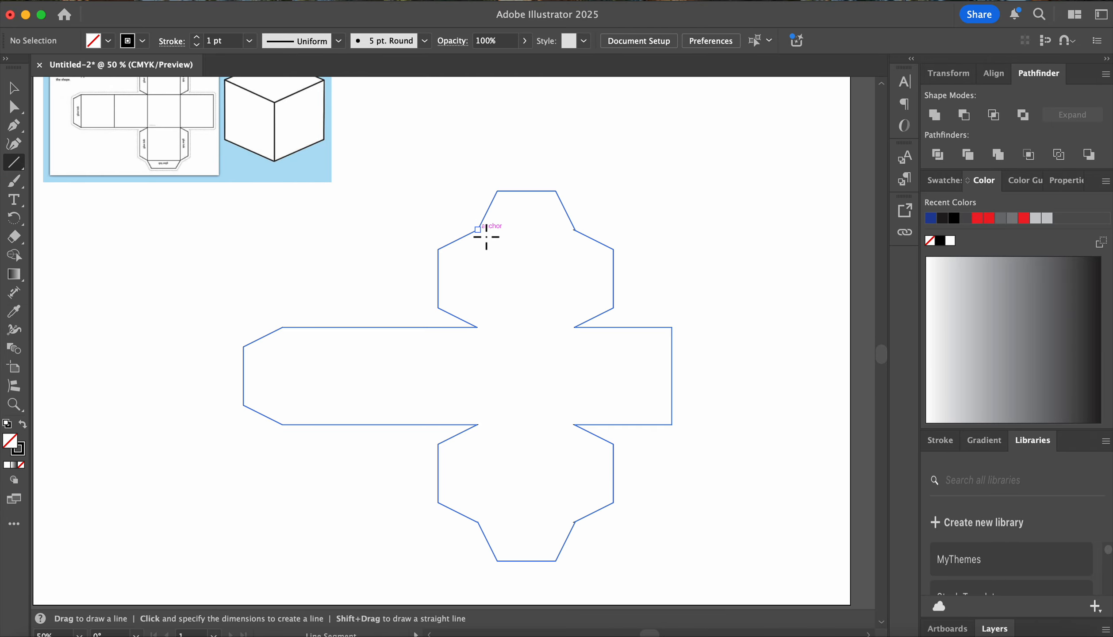
# Draw a dashed horizontal fold line between the two corners at the base of the top glue tab.
pyautogui.keyDown('super'); pyautogui.click(483, 233); pyautogui.keyUp('super')
pyautogui.keyDown('super'); pyautogui.click(483, 233); pyautogui.keyUp('super')
pyautogui.keyDown('super'); pyautogui.click(483, 233); pyautogui.keyUp('super')
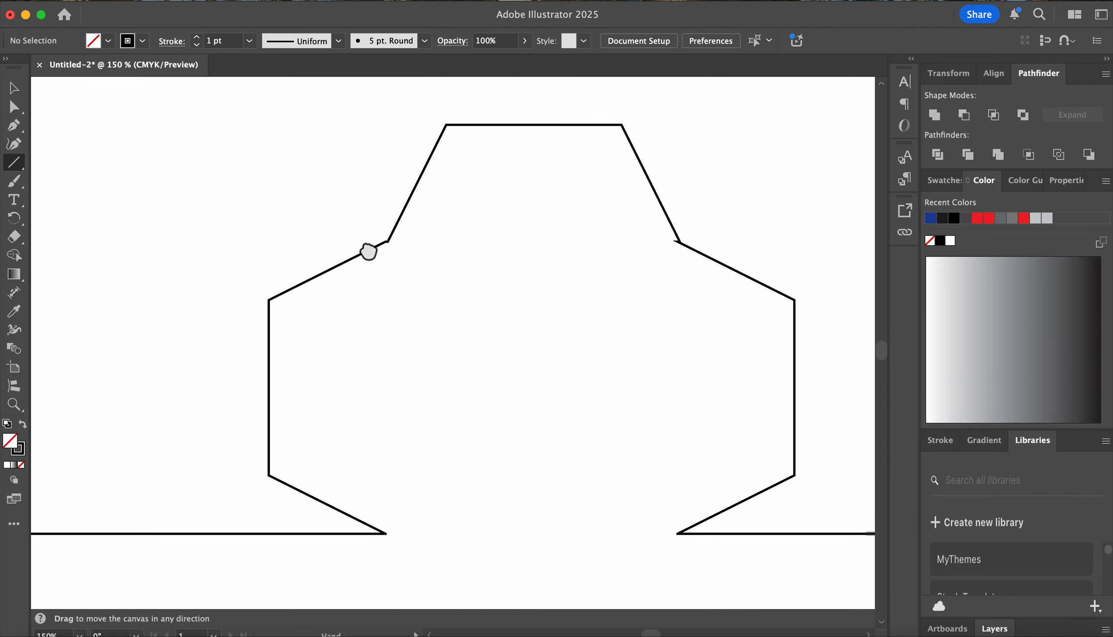
pyautogui.moveTo(368, 251); pyautogui.dragTo(602, 276)
pyautogui.scroll(1, 303, 250)
pyautogui.moveTo(496, 388); pyautogui.dragTo(527, 259)
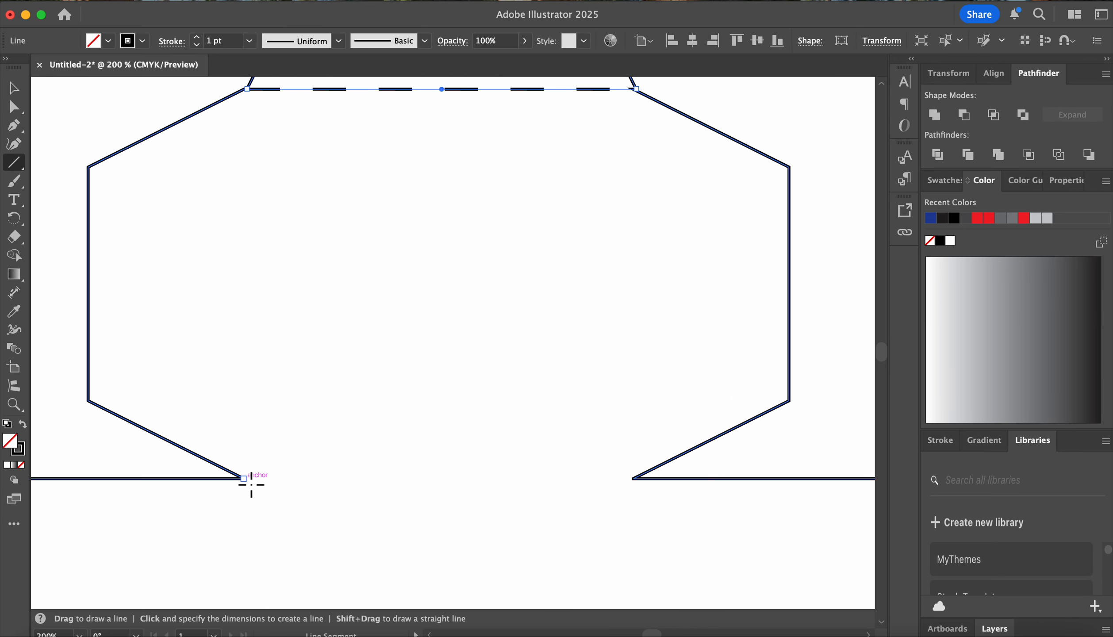
# Draw dashed vertical fold lines along the bases of the two side tabs on the net's upper square.
pyautogui.moveTo(244, 478); pyautogui.dragTo(246, 319)
pyautogui.moveTo(646, 440); pyautogui.dragTo(598, 223)
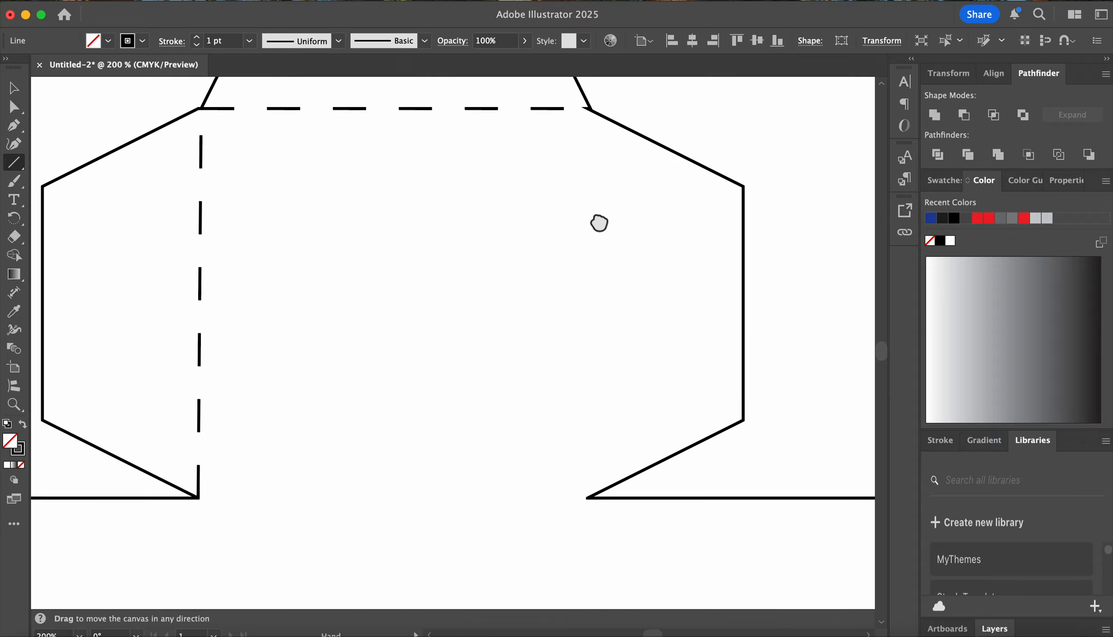
pyautogui.moveTo(588, 487); pyautogui.dragTo(591, 96)
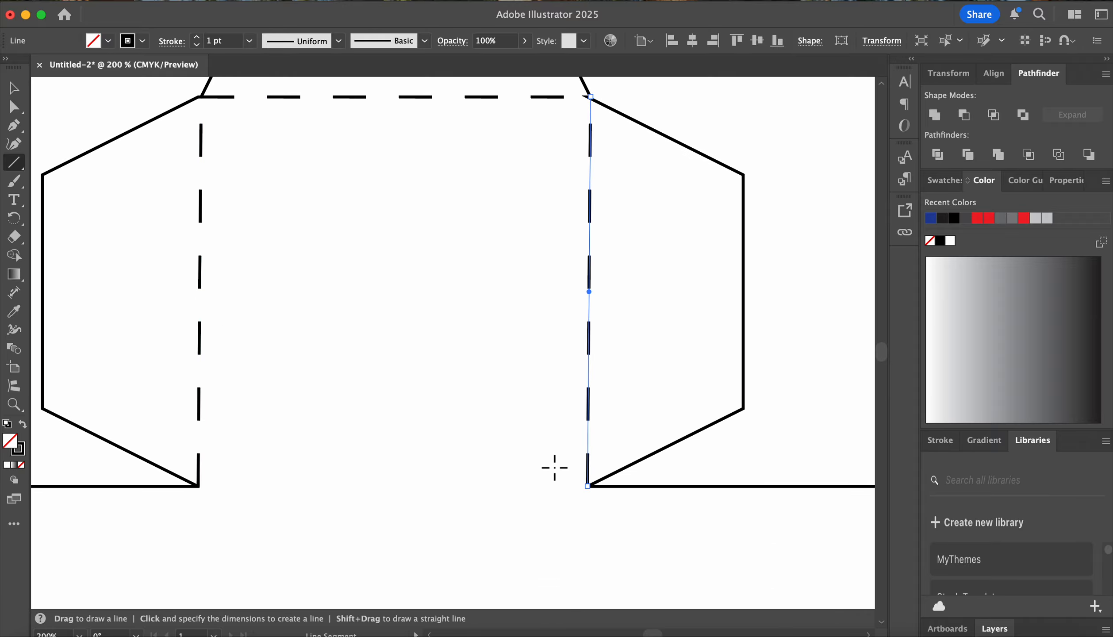
pyautogui.scroll(1, 553, 467)
pyautogui.scroll(-4, 549, 462)
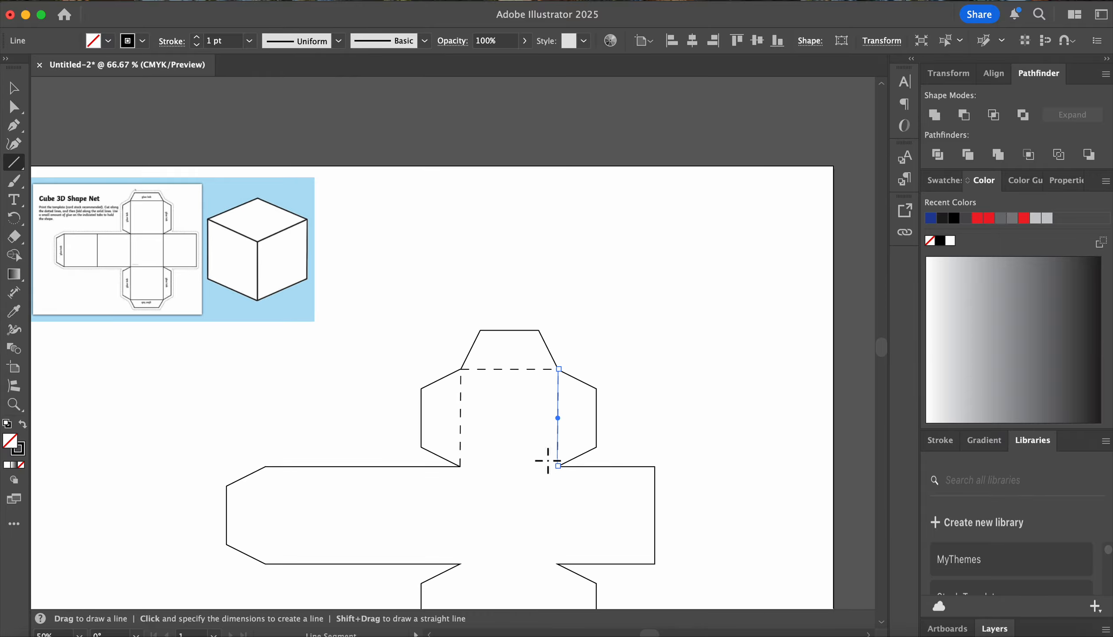
pyautogui.scroll(-2, 547, 460)
# Extend both vertical fold lines down through the net to the corners at the base of the bottom tab.
pyautogui.press('v')
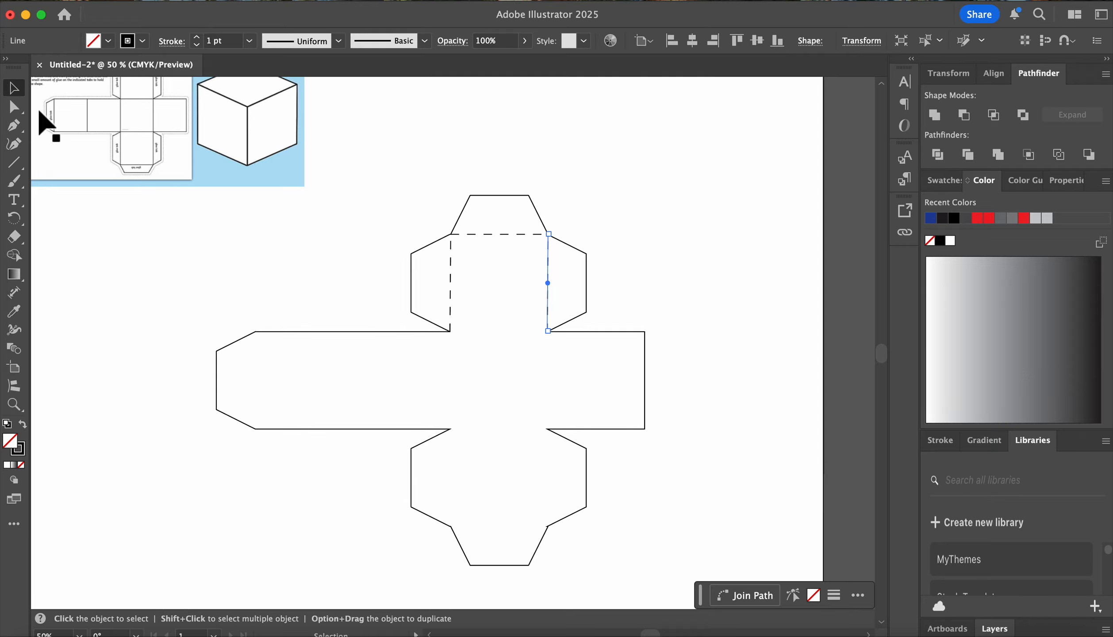
pyautogui.click(450, 312)
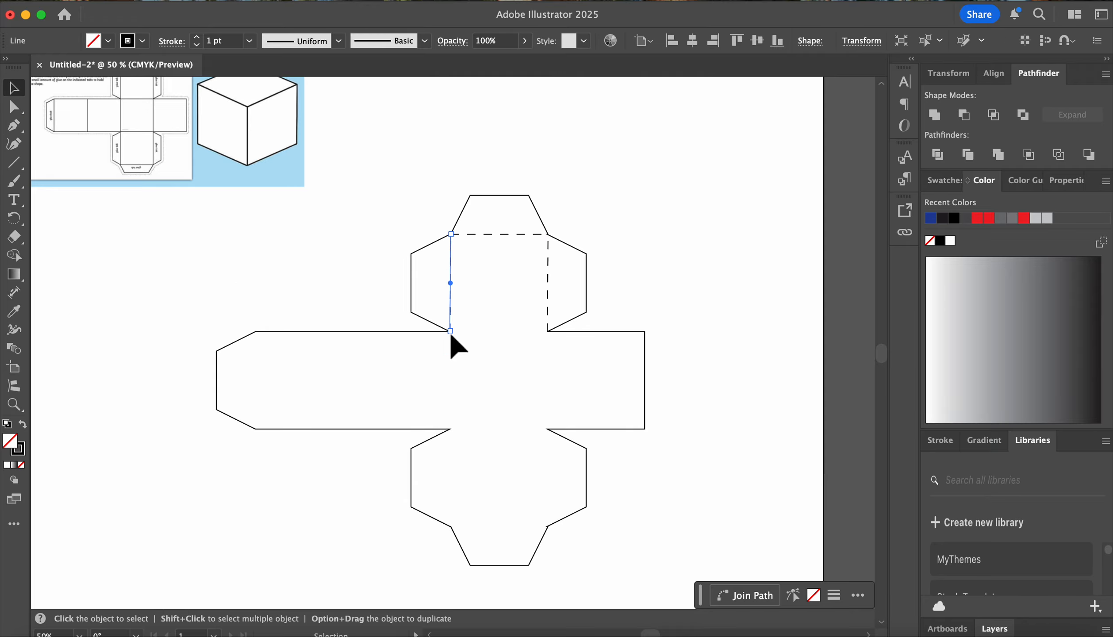
pyautogui.moveTo(450, 332); pyautogui.dragTo(450, 525)
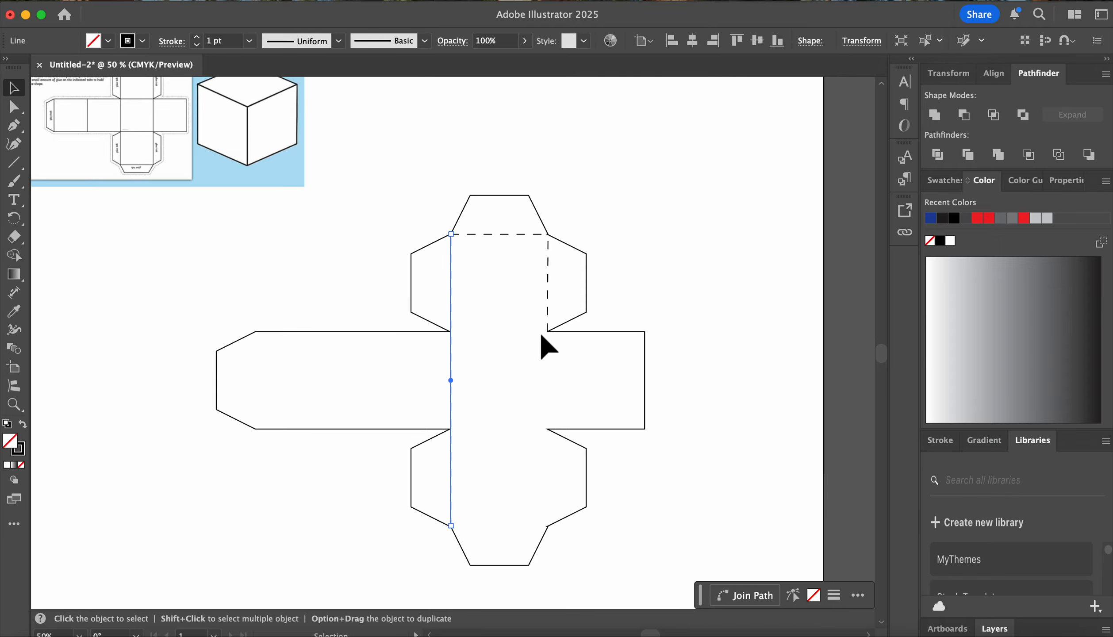
pyautogui.click(548, 323)
pyautogui.moveTo(550, 333); pyautogui.dragTo(548, 526)
pyautogui.click(530, 416)
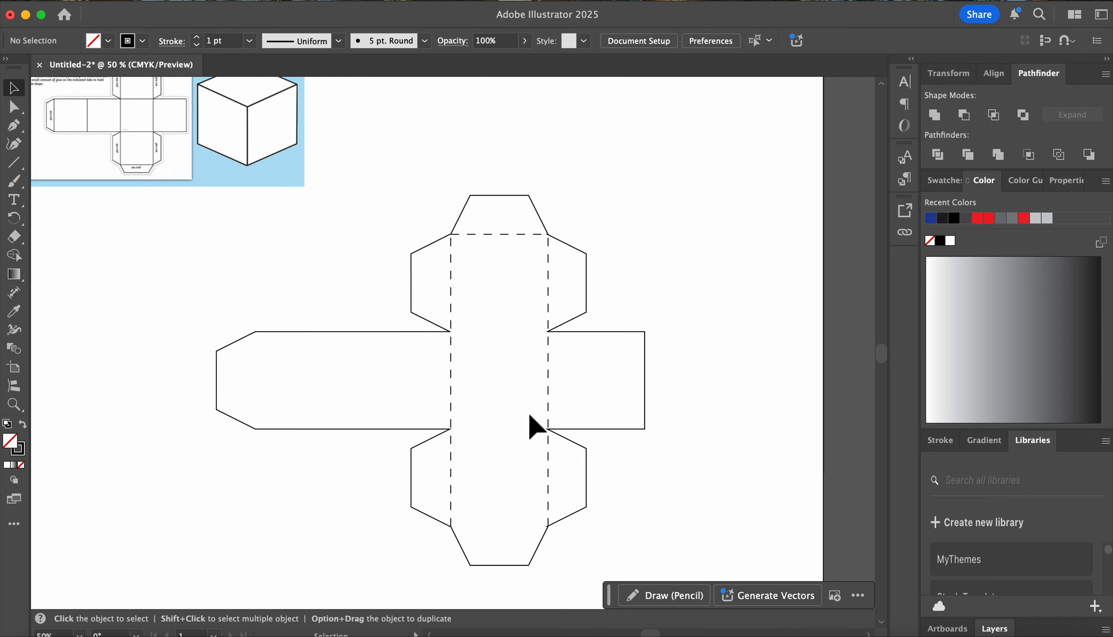
# Draw dashed fold lines across the base of the bottom tab and the base of the far-left tab.
pyautogui.click(14, 163)
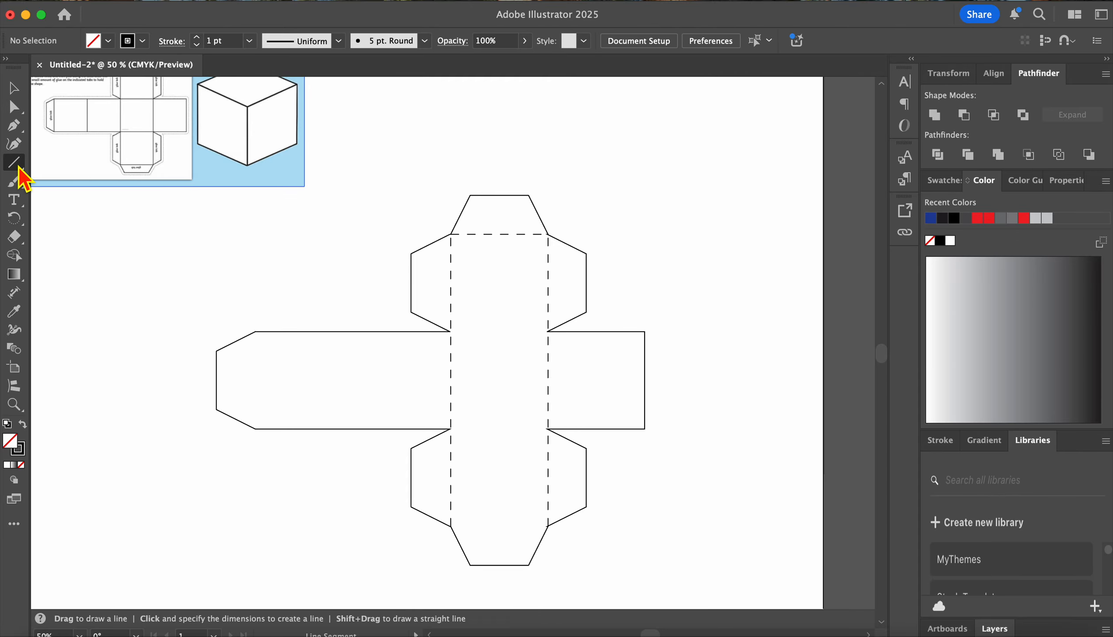
pyautogui.moveTo(451, 526); pyautogui.dragTo(548, 526)
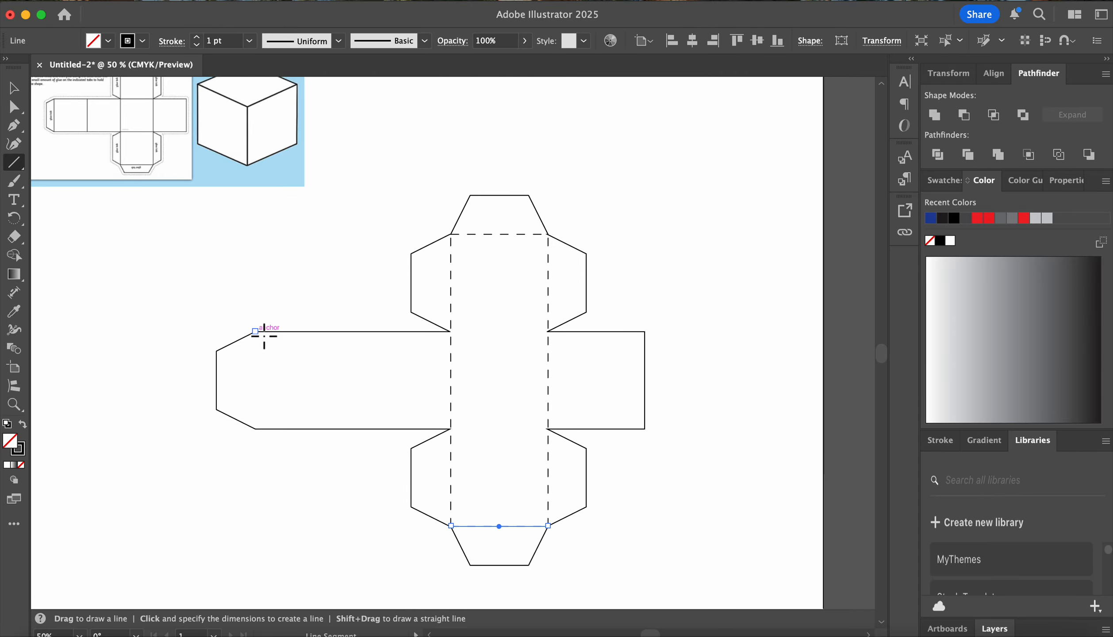
pyautogui.moveTo(257, 333); pyautogui.dragTo(263, 436)
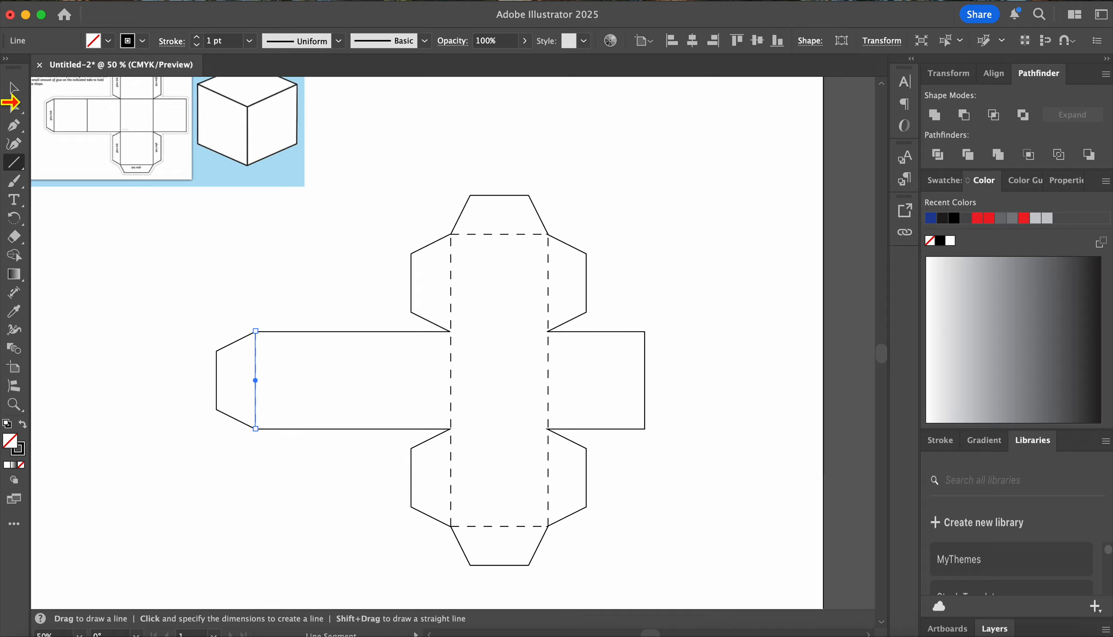
pyautogui.click(13, 88)
pyautogui.click(118, 262)
# Create a 50 mm line at a 0° angle starting on the far-left tab's fold line.
pyautogui.click(14, 162)
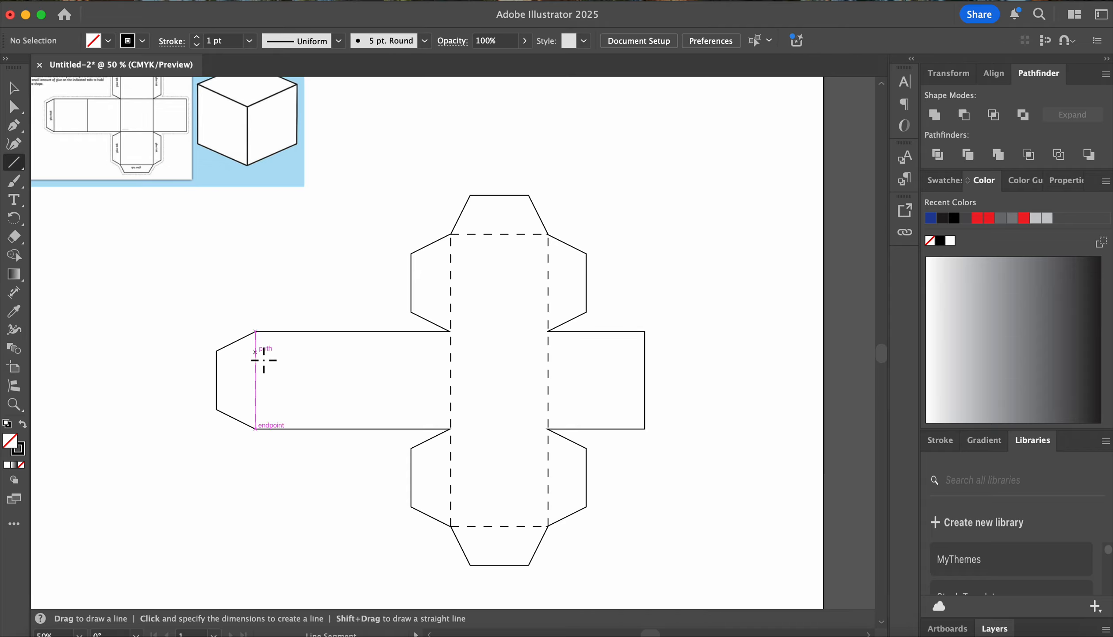
pyautogui.click(256, 354)
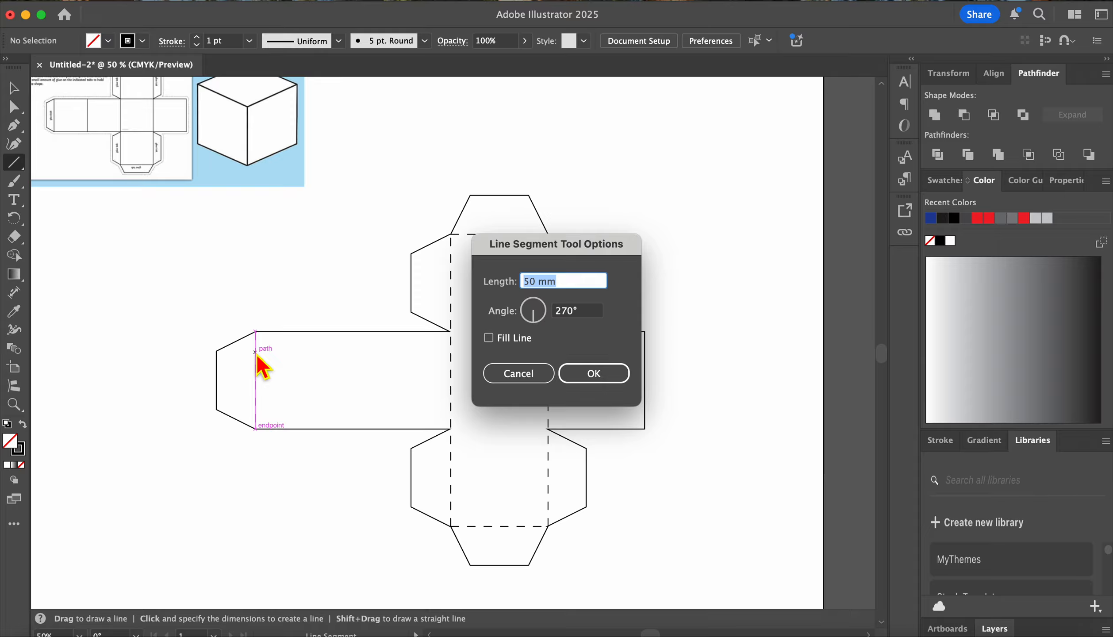
pyautogui.press('Tab')
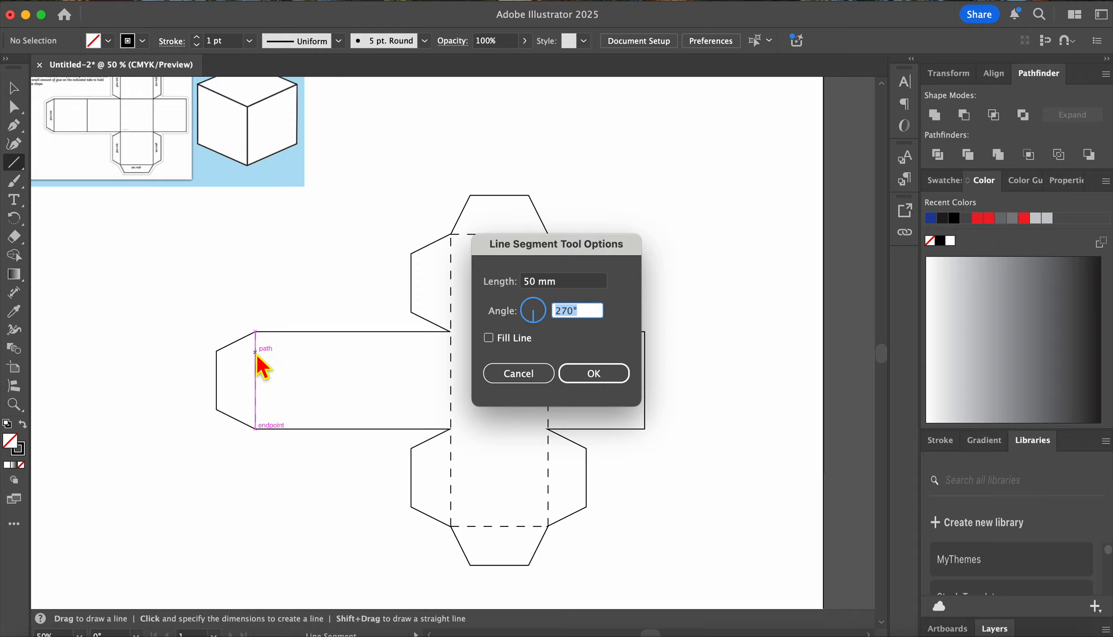
pyautogui.write('0')
pyautogui.press('Return')
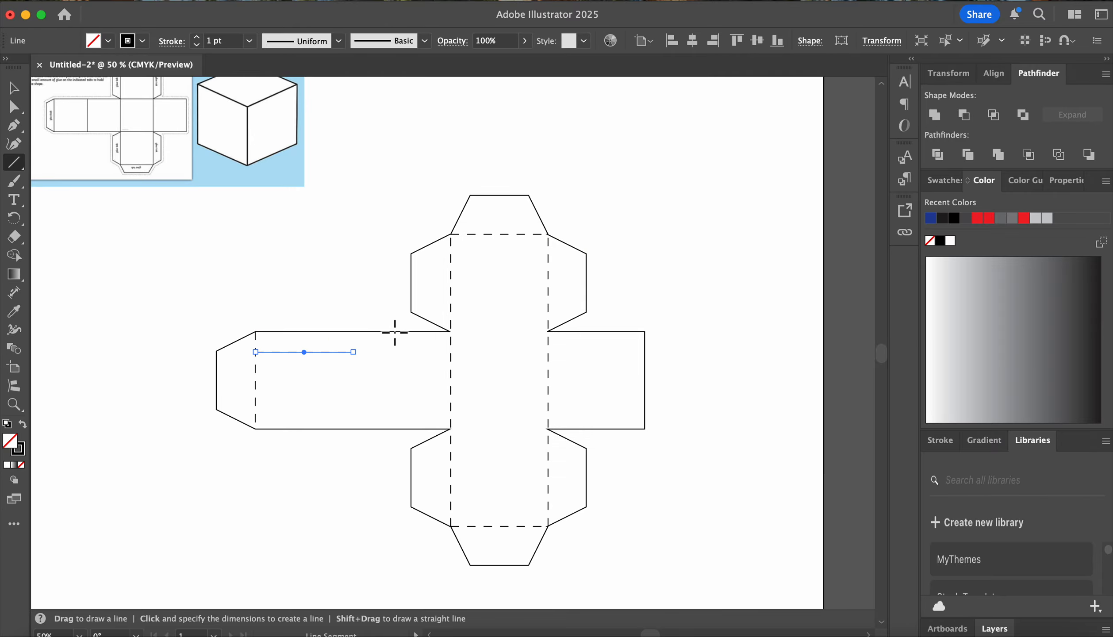
pyautogui.click(14, 88)
pyautogui.click(55, 273)
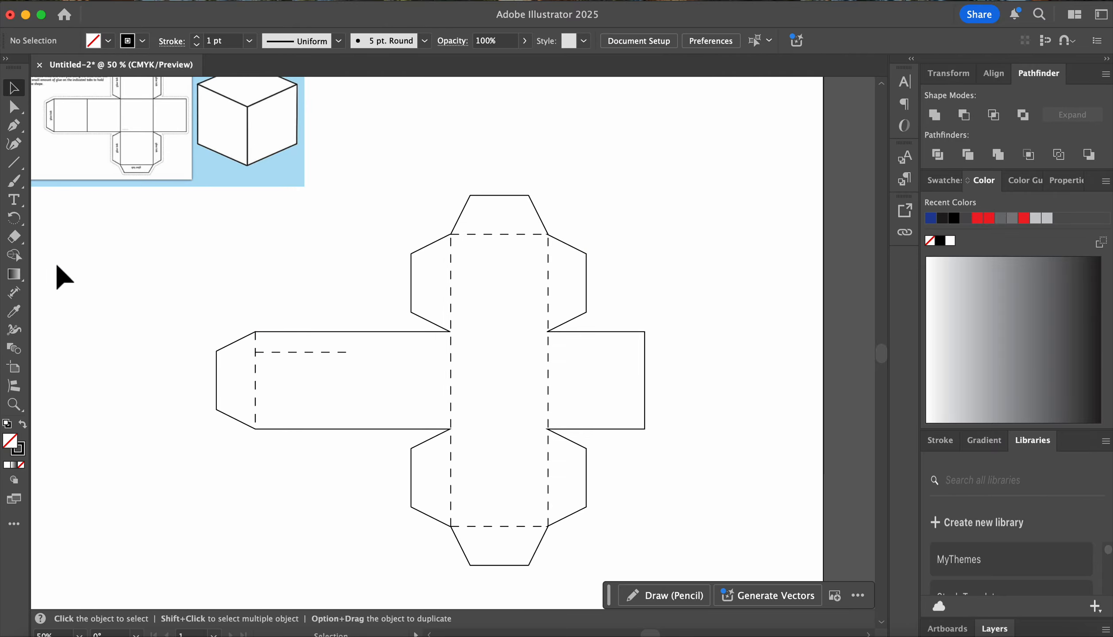
# Turn off the dashed stroke on the 50 mm line inside the net's horizontal strip to make it solid.
pyautogui.click(13, 162)
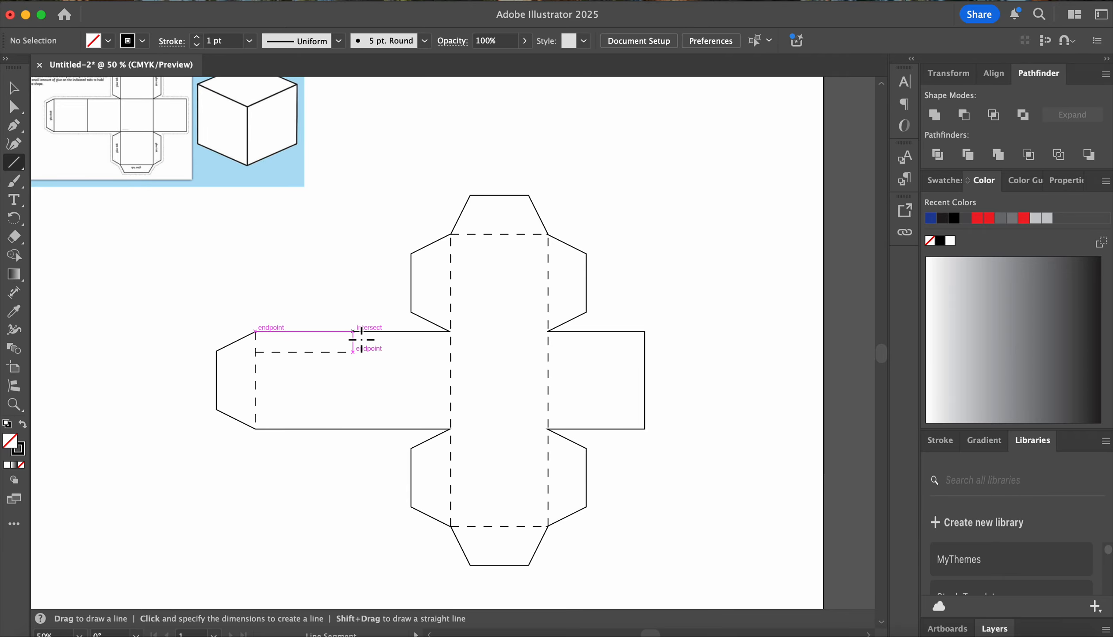
pyautogui.click(14, 87)
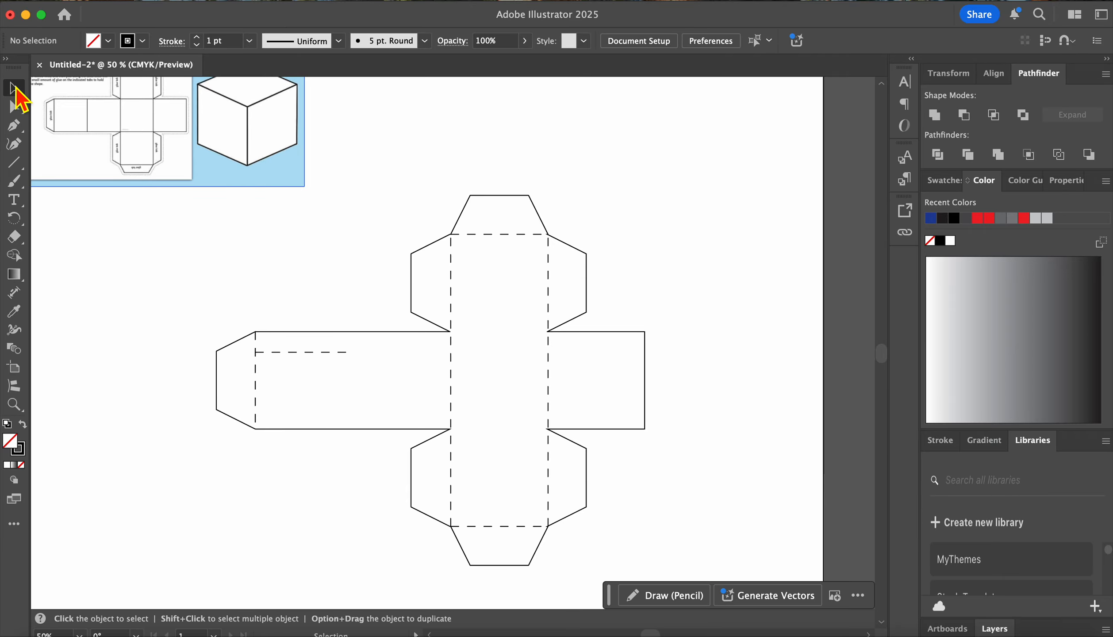
pyautogui.click(278, 352)
pyautogui.click(172, 41)
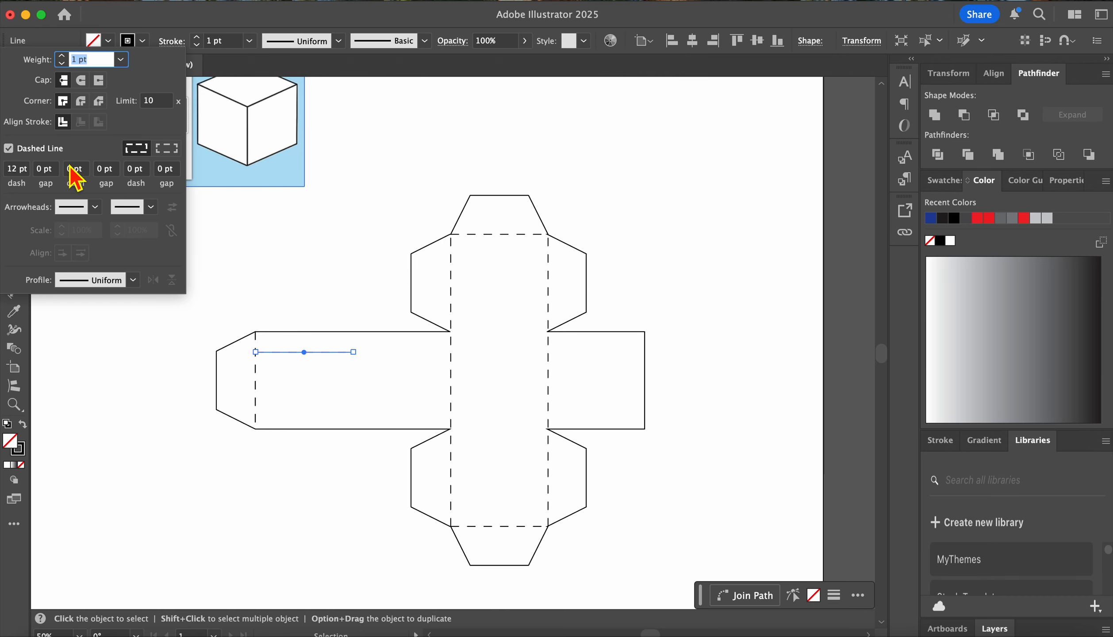
pyautogui.click(9, 149)
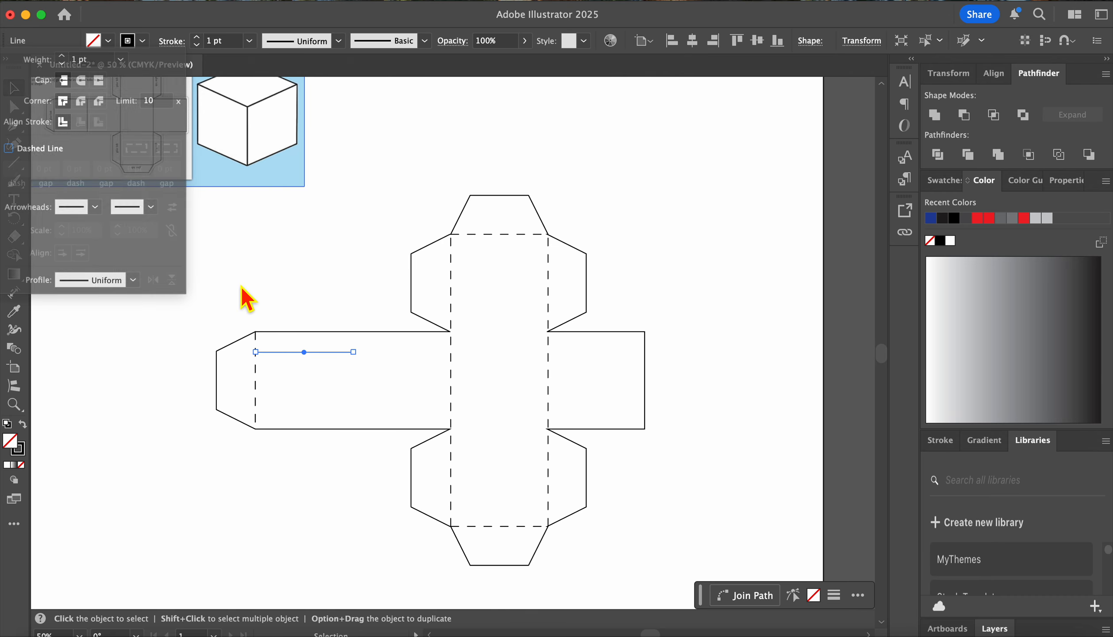
pyautogui.click(339, 403)
pyautogui.press('super+minus')
pyautogui.press('super+minus')
pyautogui.press('super+equal')
pyautogui.press('super+equal')
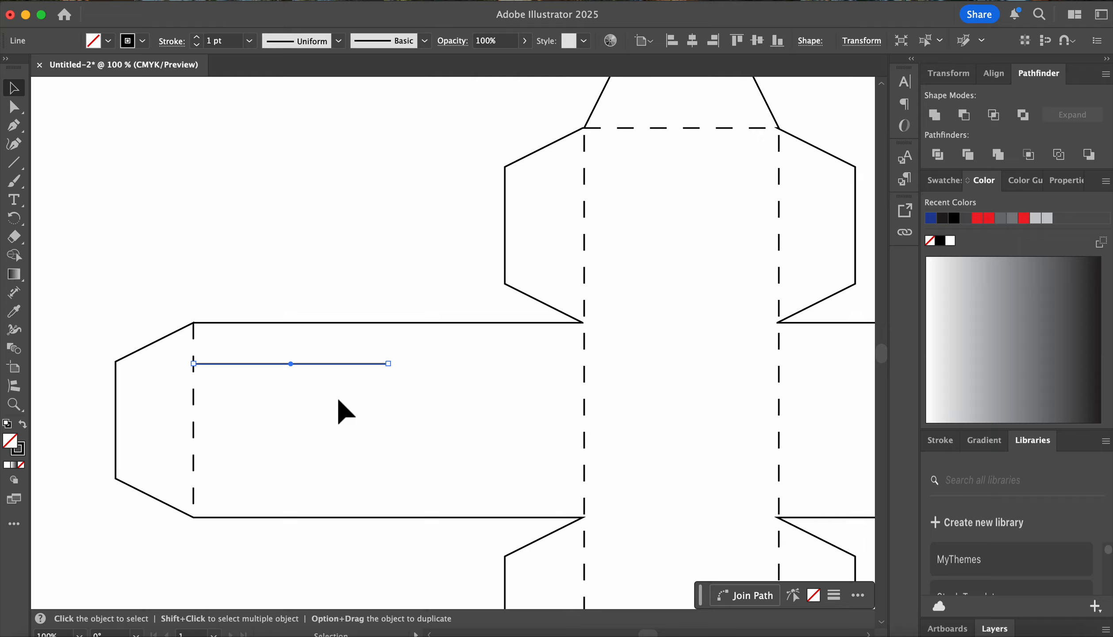
pyautogui.moveTo(337, 396); pyautogui.dragTo(358, 275)
pyautogui.click(294, 242)
pyautogui.click(14, 162)
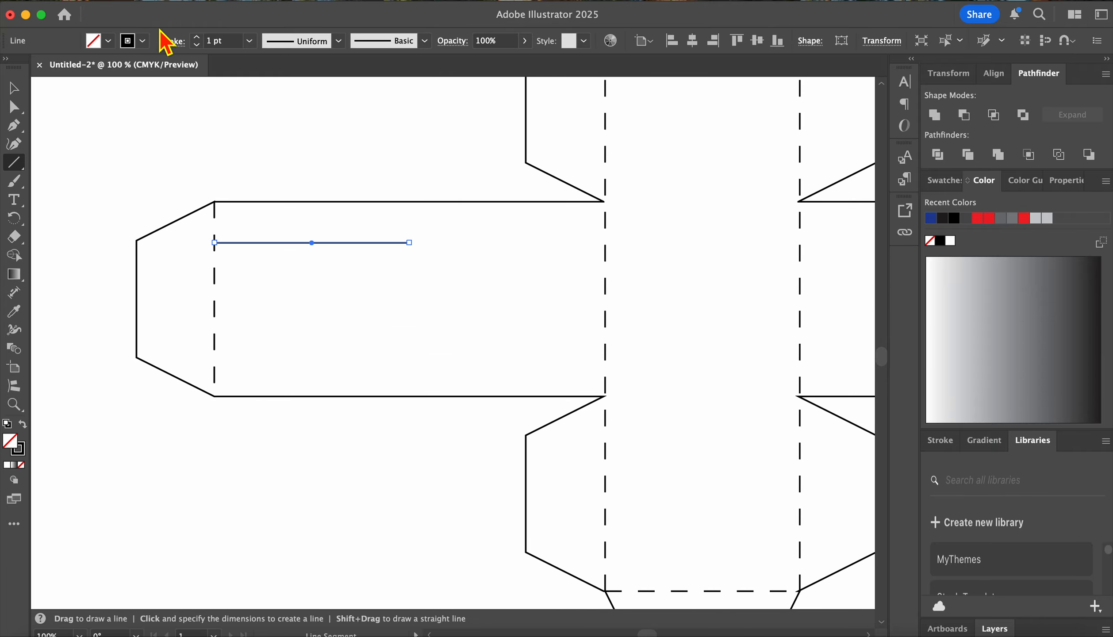
pyautogui.click(172, 41)
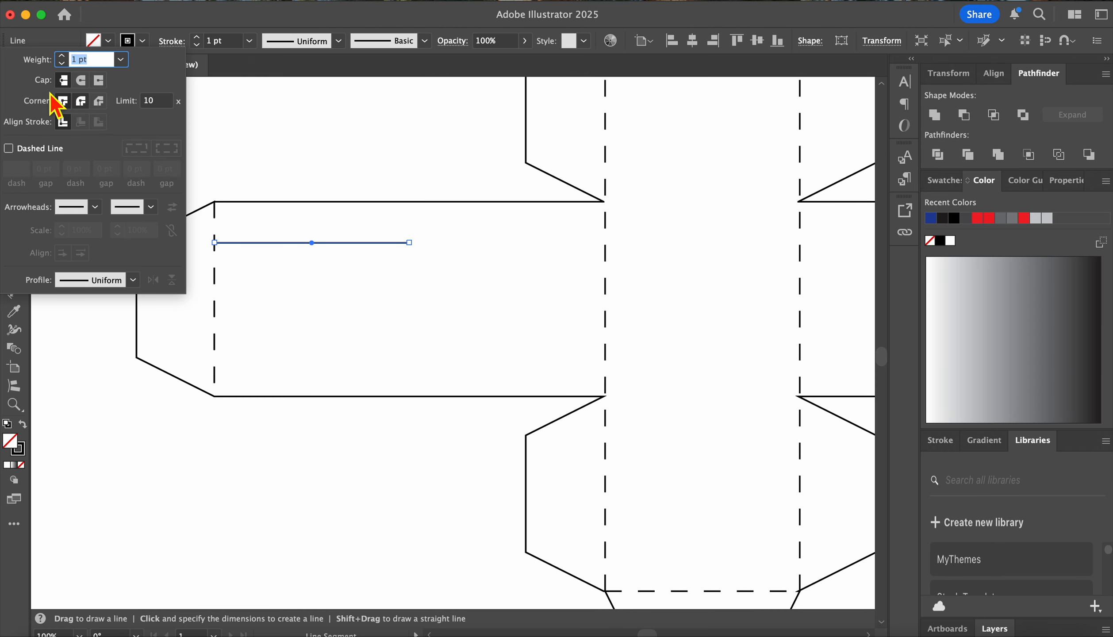
pyautogui.click(35, 150)
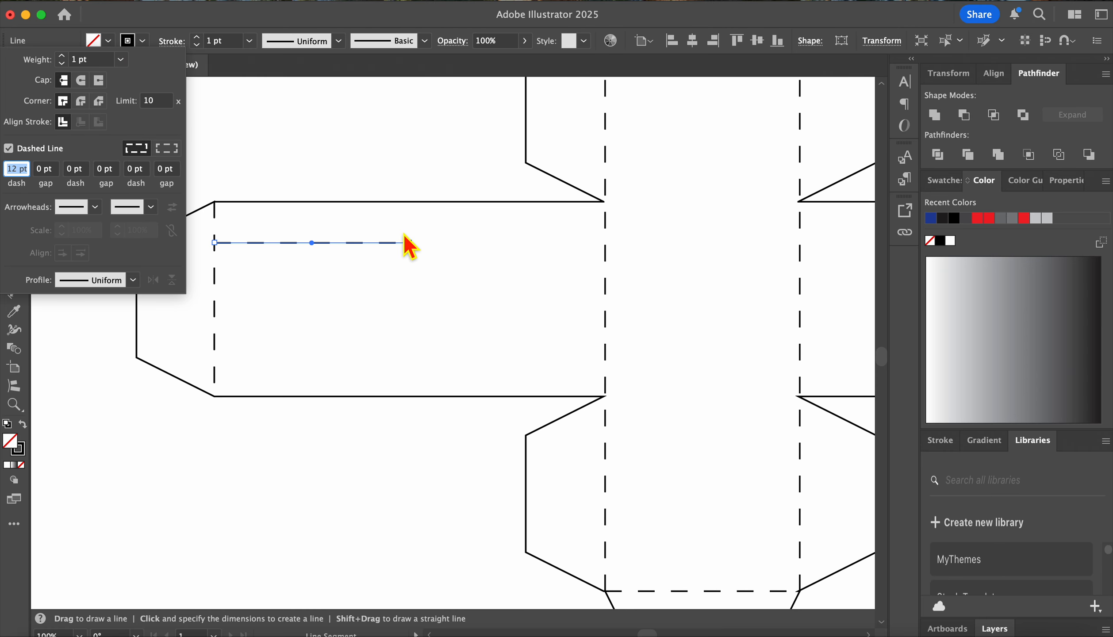
pyautogui.click(287, 158)
pyautogui.click(13, 88)
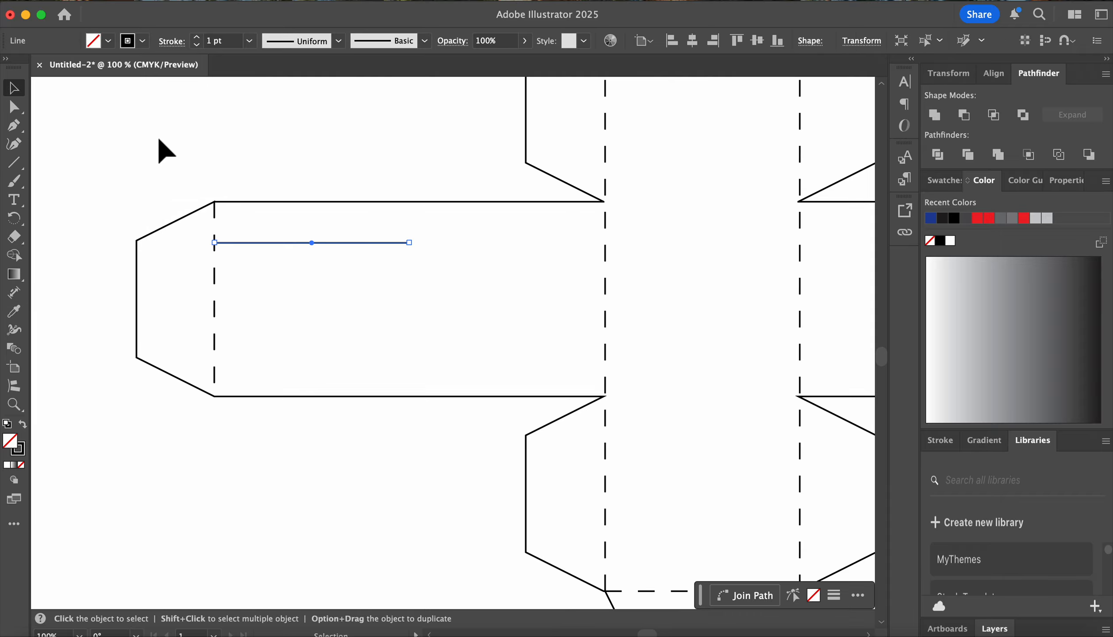
# Draw a dashed vertical fold line across the horizontal strip through the free end of the 50 mm line.
pyautogui.click(161, 149)
pyautogui.click(14, 162)
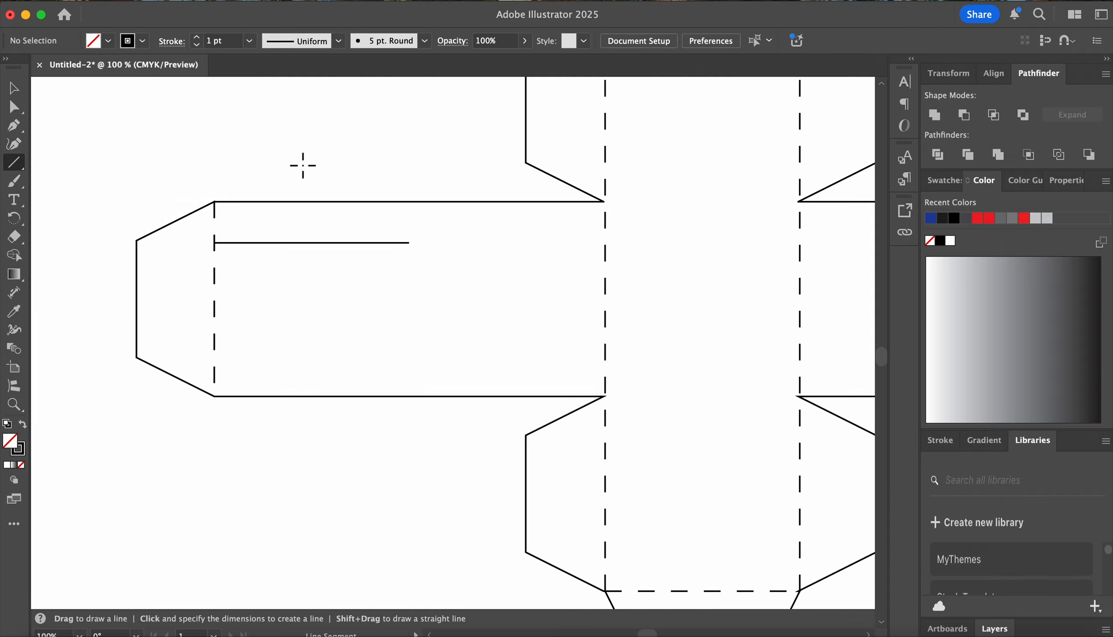
pyautogui.click(172, 40)
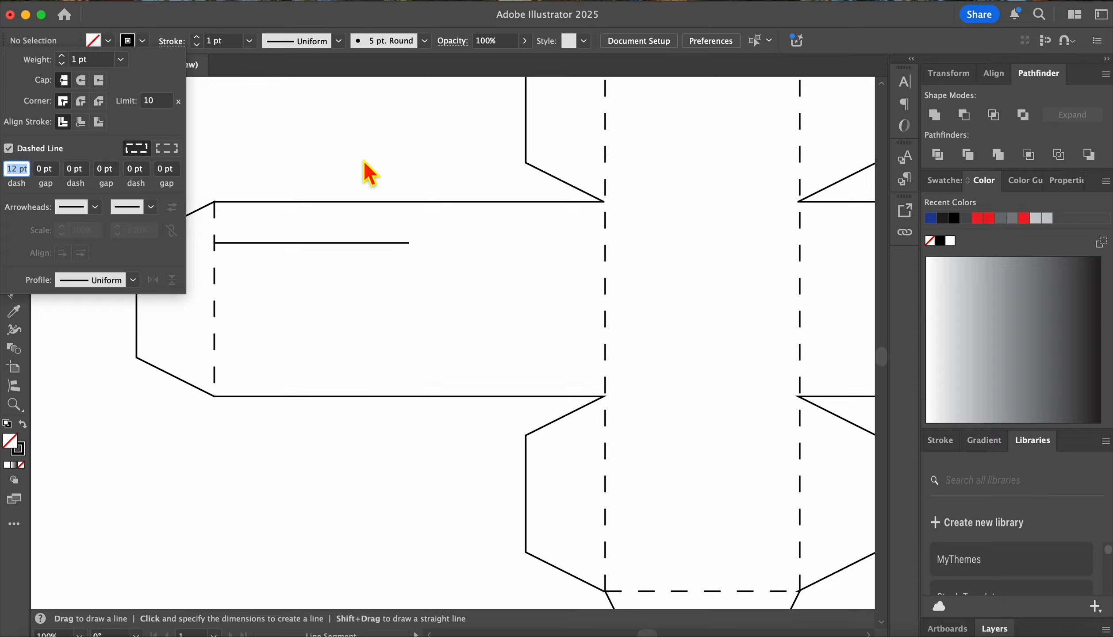
pyautogui.press('Escape')
pyautogui.moveTo(409, 242)
pyautogui.mouseDown()
pyautogui.moveTo(415, 219)
pyautogui.moveTo(418, 228)
pyautogui.mouseUp()
pyautogui.moveTo(414, 327); pyautogui.dragTo(410, 397)
# Delete the solid 50 mm construction line.
pyautogui.click(17, 93)
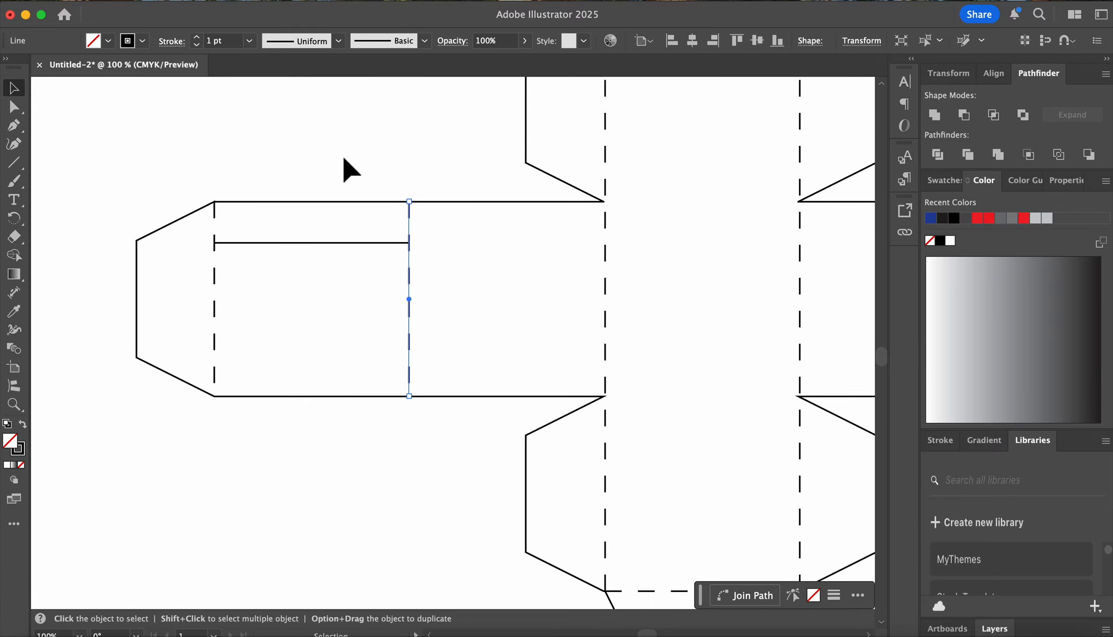
pyautogui.click(354, 243)
pyautogui.press('Delete')
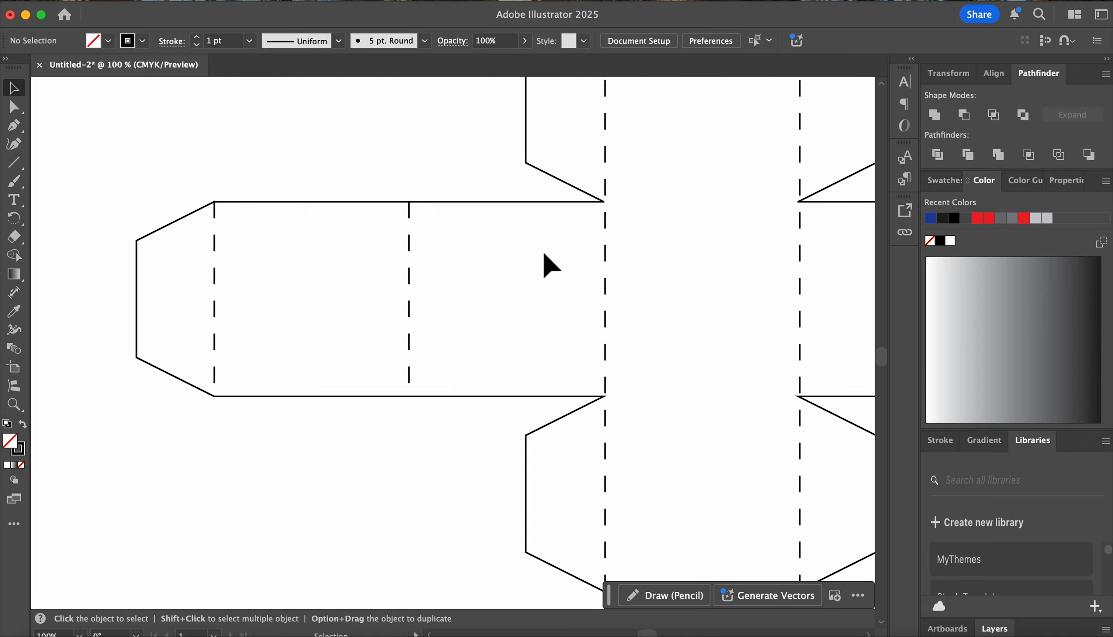
# Draw horizontal lines between the inner corners along the upper and lower edges of the net's central square.
pyautogui.scroll(1, 546, 279)
pyautogui.scroll(-1, 547, 279)
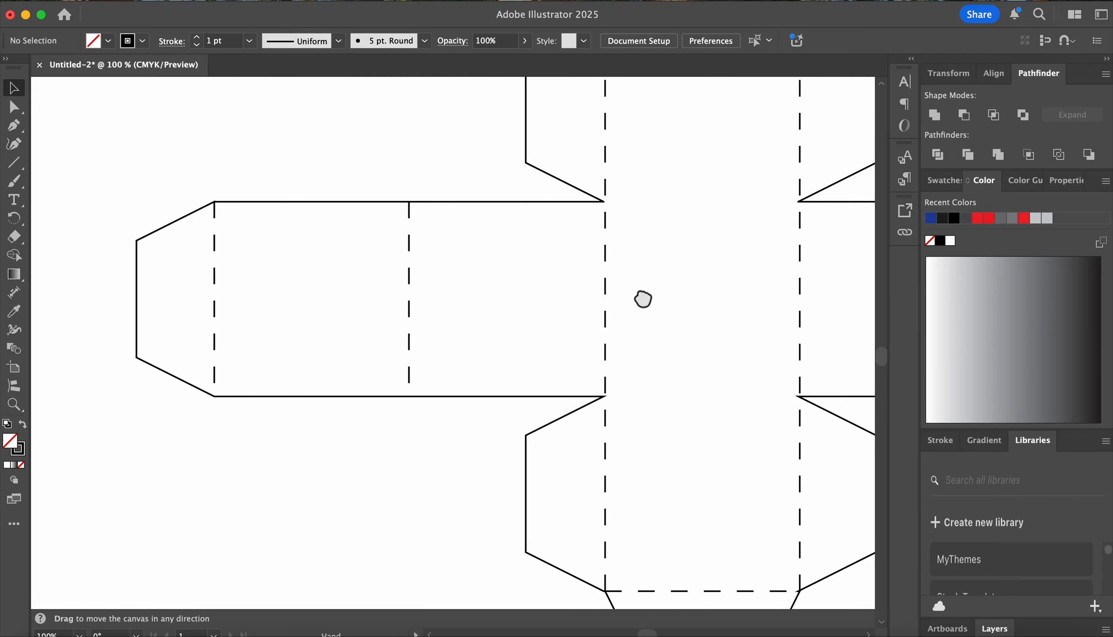
pyautogui.scroll(-1, 589, 280)
pyautogui.moveTo(641, 296); pyautogui.dragTo(420, 343)
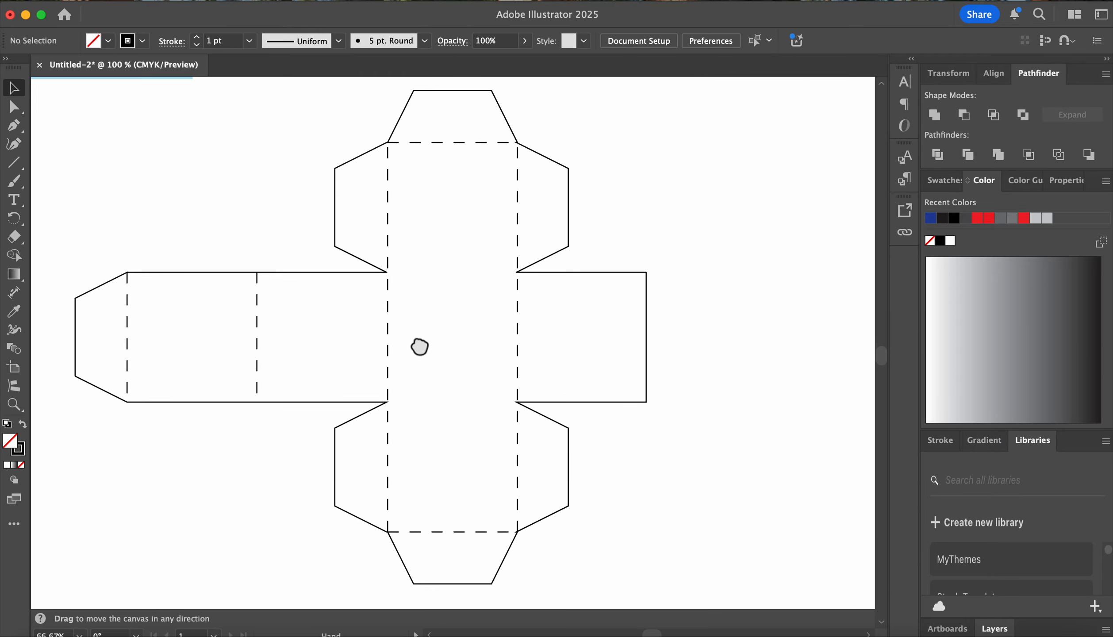
pyautogui.click(14, 163)
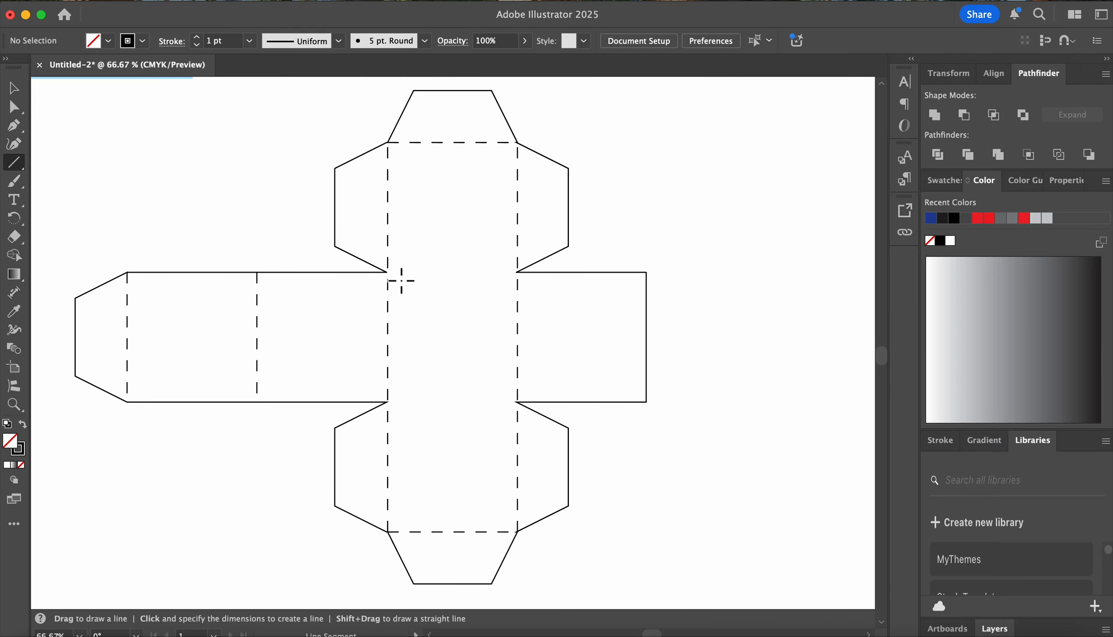
pyautogui.moveTo(398, 279); pyautogui.dragTo(526, 281)
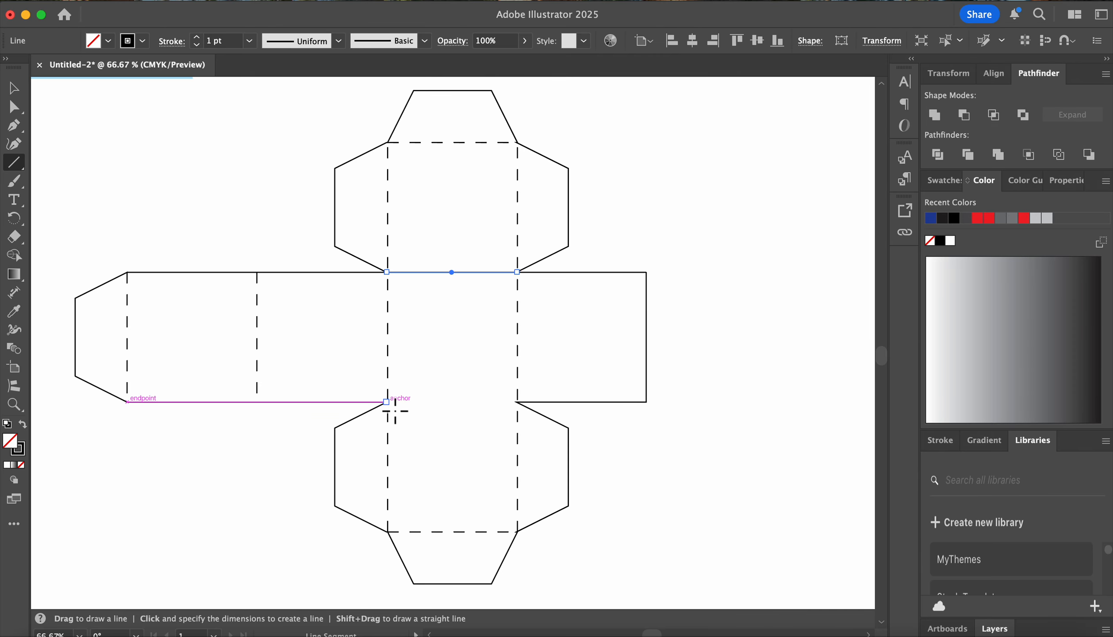
pyautogui.moveTo(390, 404); pyautogui.dragTo(521, 409)
# Apply a dashed stroke to the lines on the central square's upper and lower edges.
pyautogui.click(13, 88)
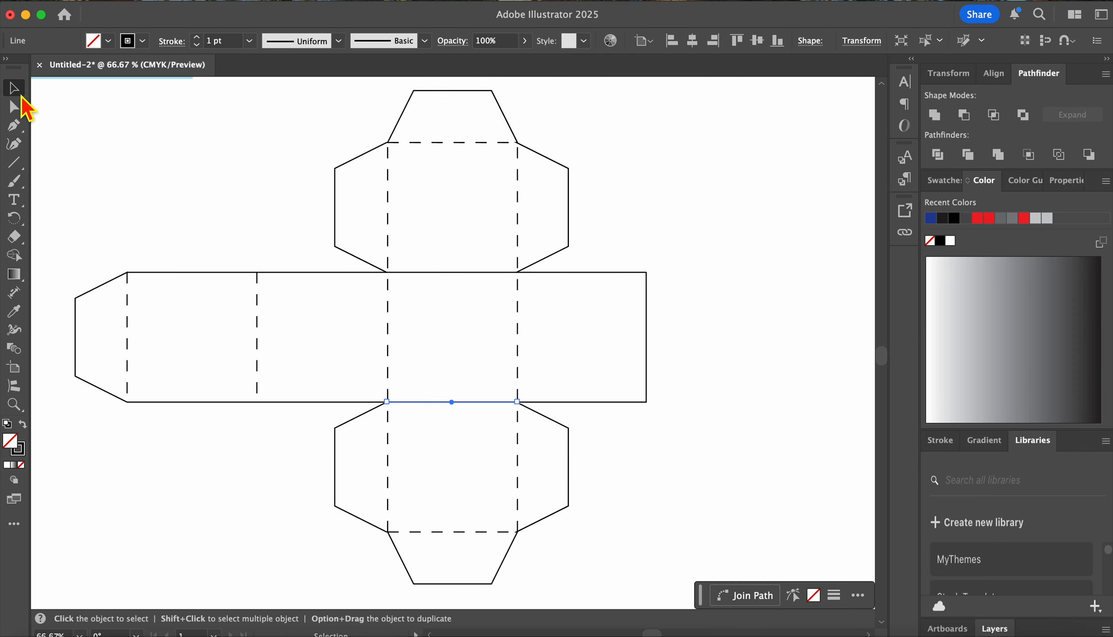
pyautogui.keyDown('shift'); pyautogui.click(473, 272); pyautogui.keyUp('shift')
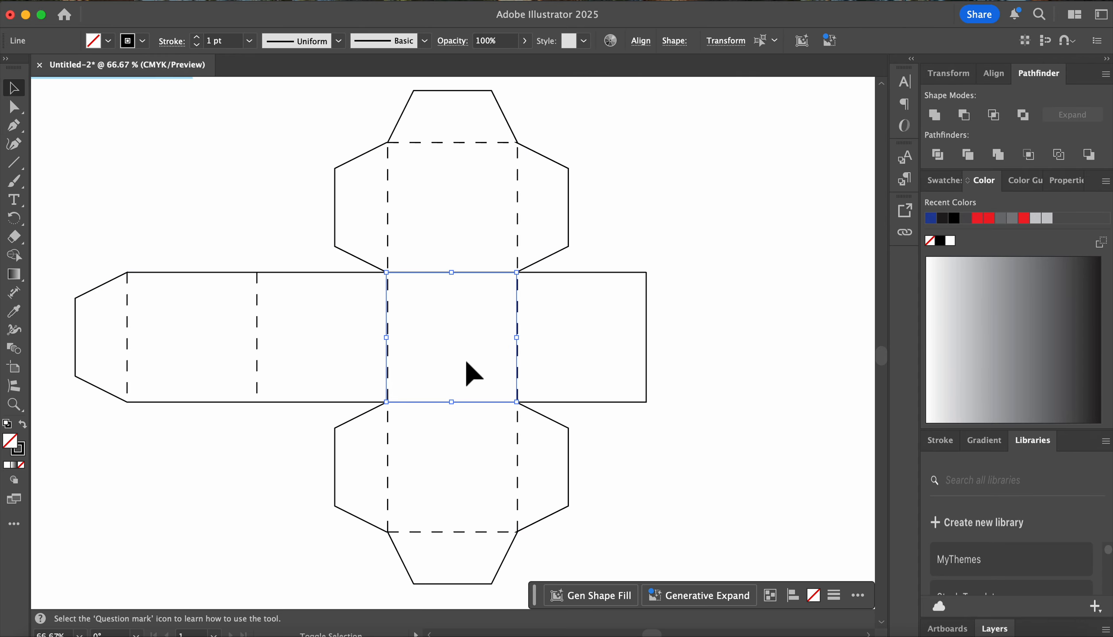
pyautogui.keyDown('shift'); pyautogui.click(470, 400); pyautogui.keyUp('shift')
pyautogui.click(173, 43)
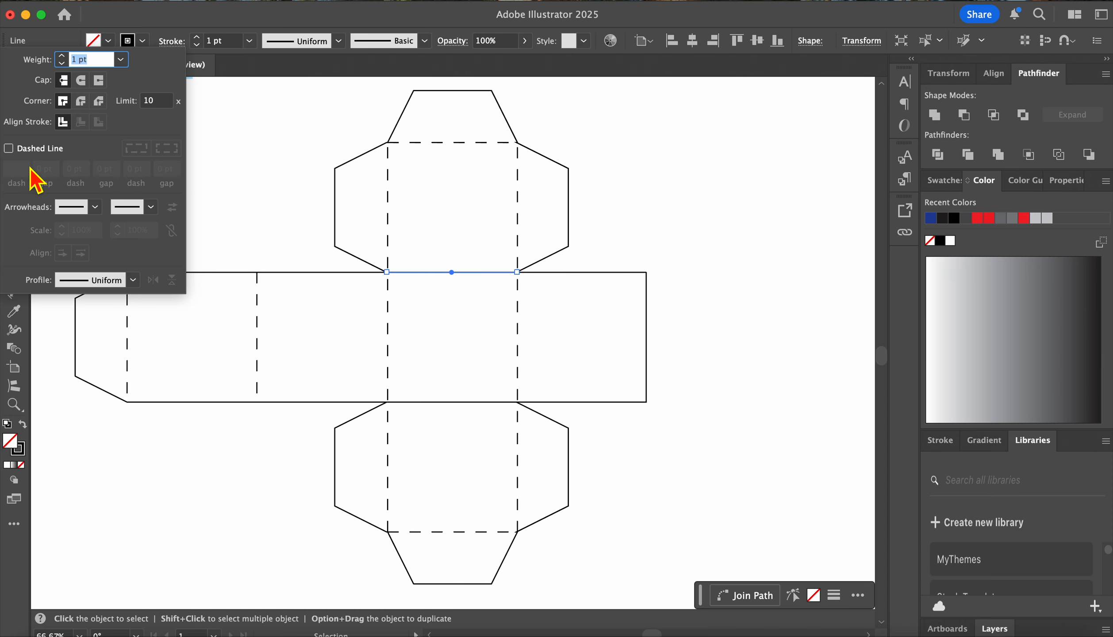
pyautogui.click(9, 148)
pyautogui.click(441, 402)
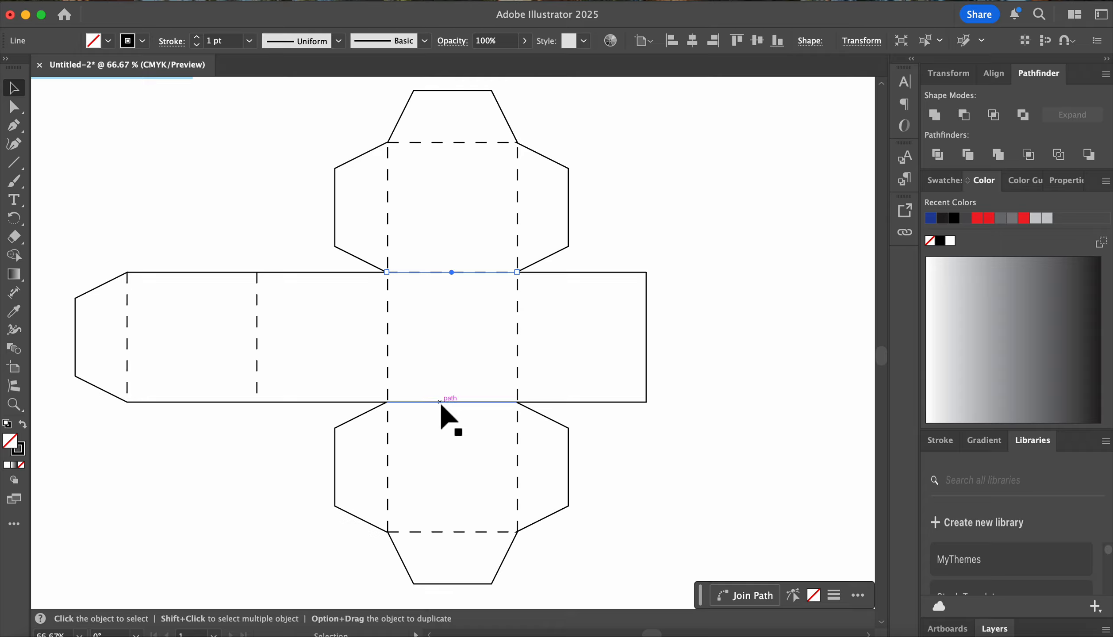
pyautogui.click(176, 42)
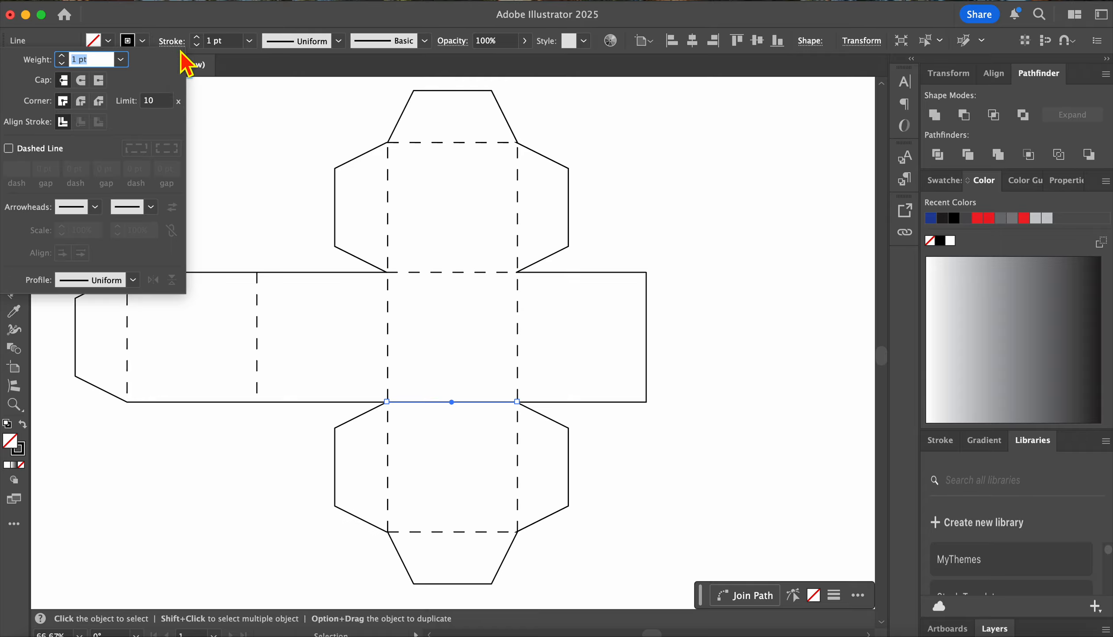
pyautogui.click(9, 149)
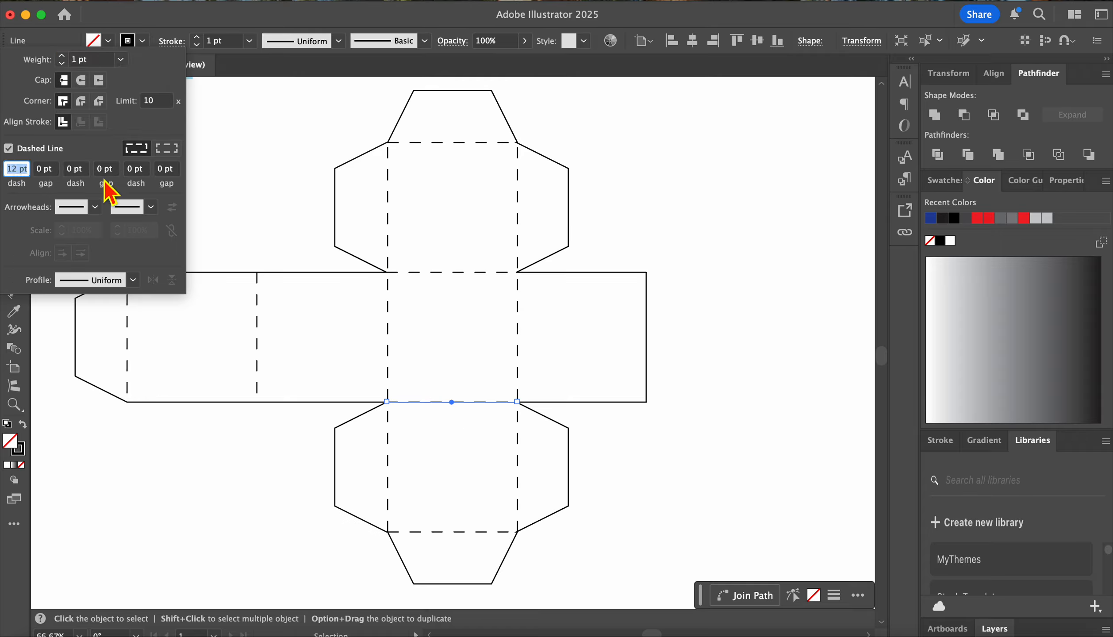
pyautogui.click(250, 224)
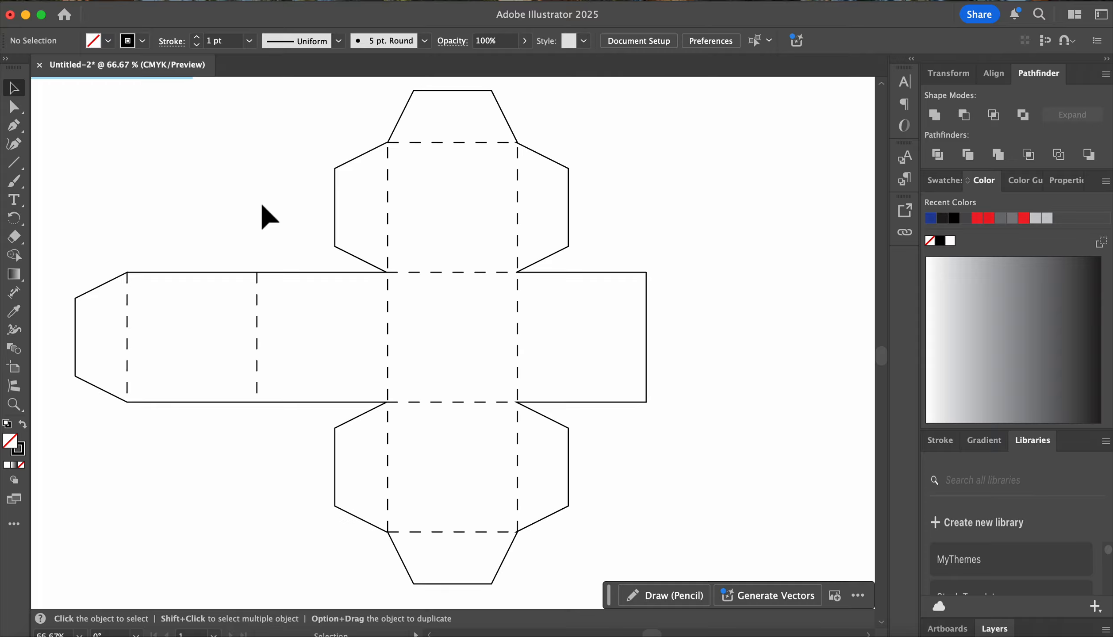
# Give all the net's fold lines a dashed stroke with a 6 pt dash and a 10 pt gap.
pyautogui.click(127, 331)
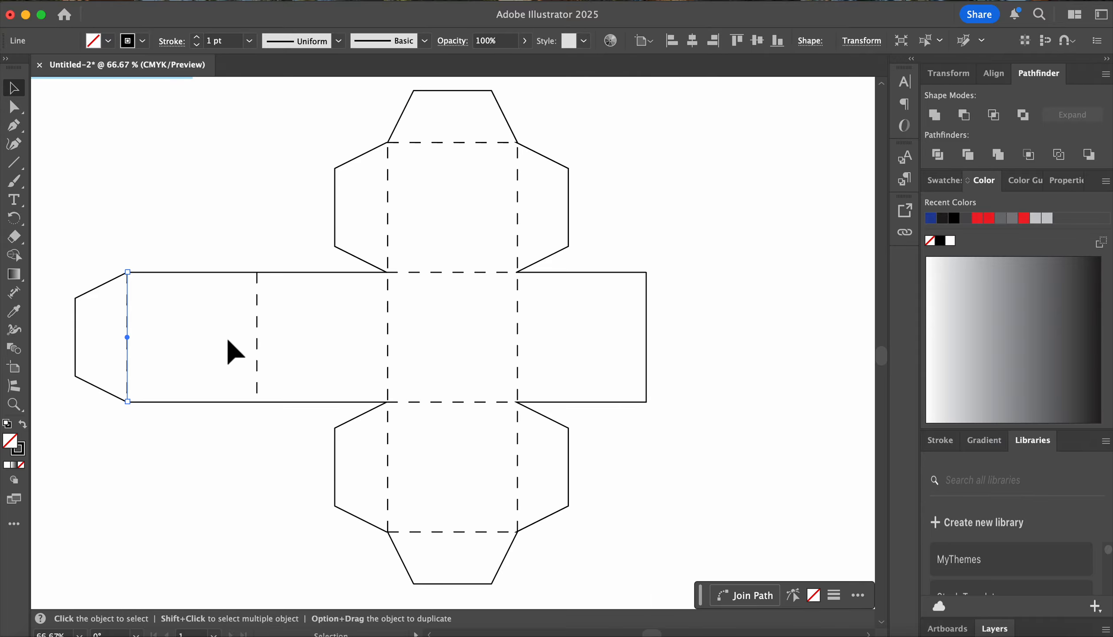
pyautogui.keyDown('shift'); pyautogui.click(258, 338); pyautogui.keyUp('shift')
pyautogui.keyDown('shift'); pyautogui.click(387, 339); pyautogui.keyUp('shift')
pyautogui.keyDown('shift'); pyautogui.click(517, 338); pyautogui.keyUp('shift')
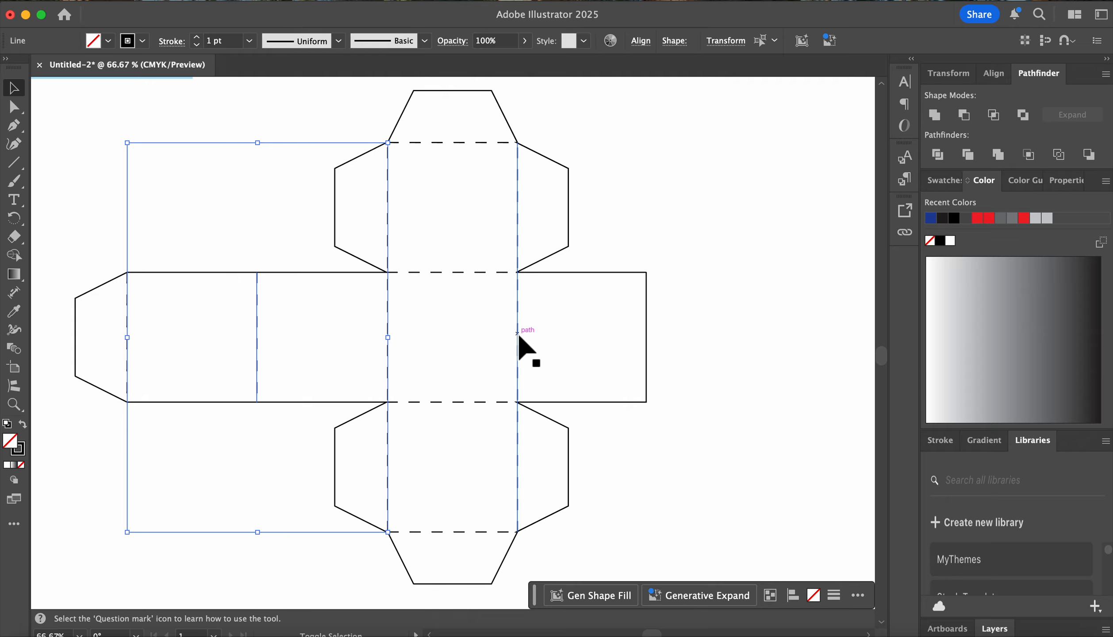
pyautogui.keyDown('shift'); pyautogui.click(469, 273); pyautogui.keyUp('shift')
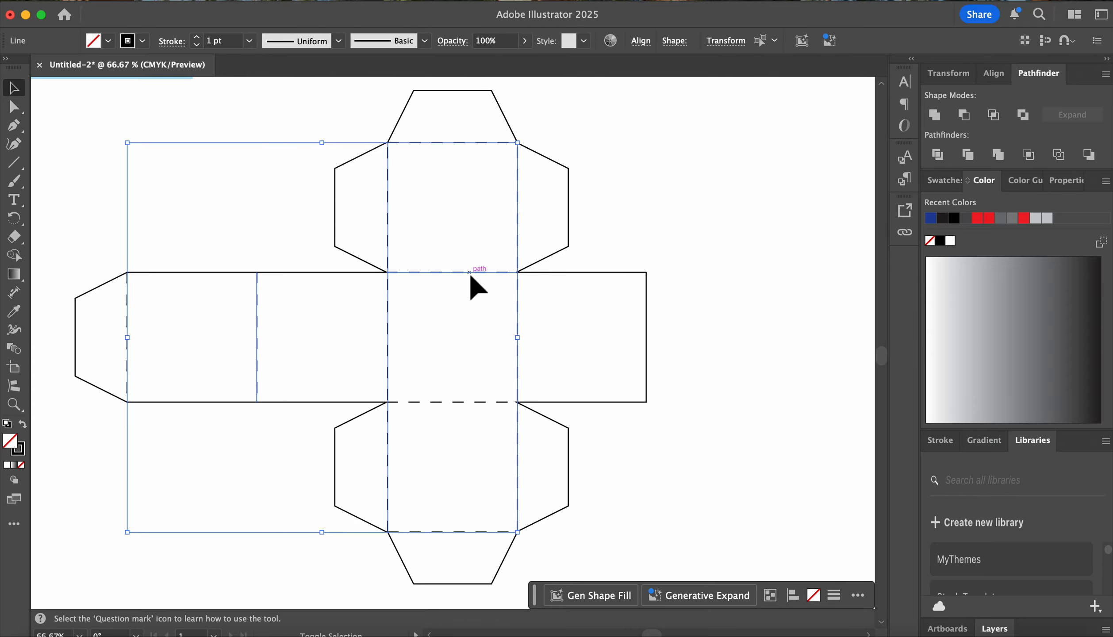
pyautogui.keyDown('shift'); pyautogui.click(477, 401); pyautogui.keyUp('shift')
pyautogui.keyDown('shift'); pyautogui.click(452, 531); pyautogui.keyUp('shift')
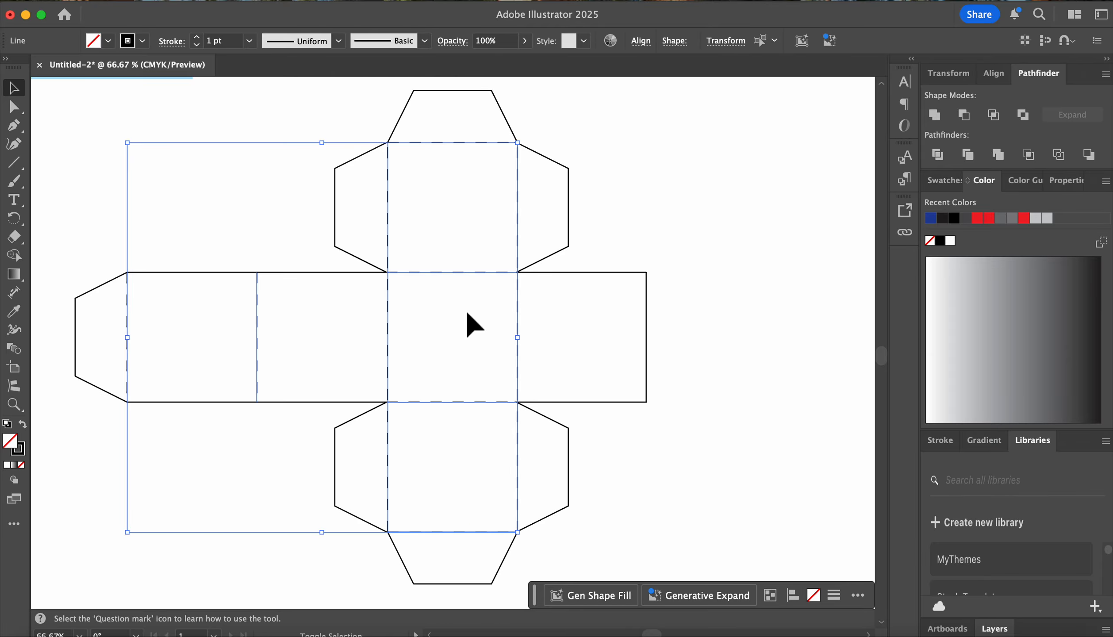
pyautogui.keyDown('shift'); pyautogui.click(458, 142); pyautogui.keyUp('shift')
pyautogui.click(172, 40)
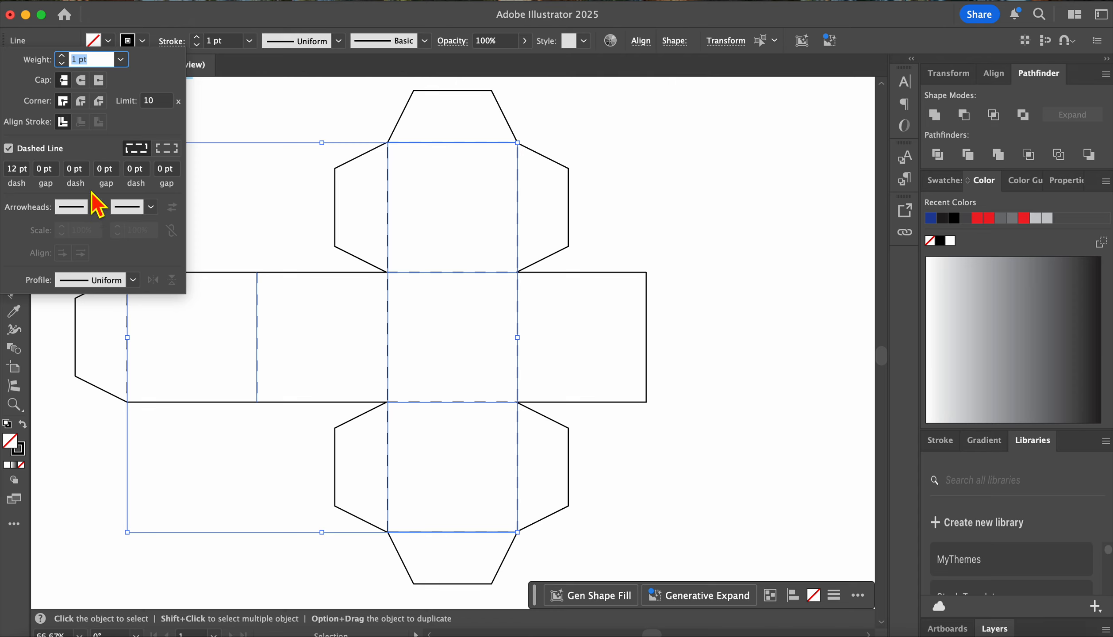
pyautogui.click(46, 170)
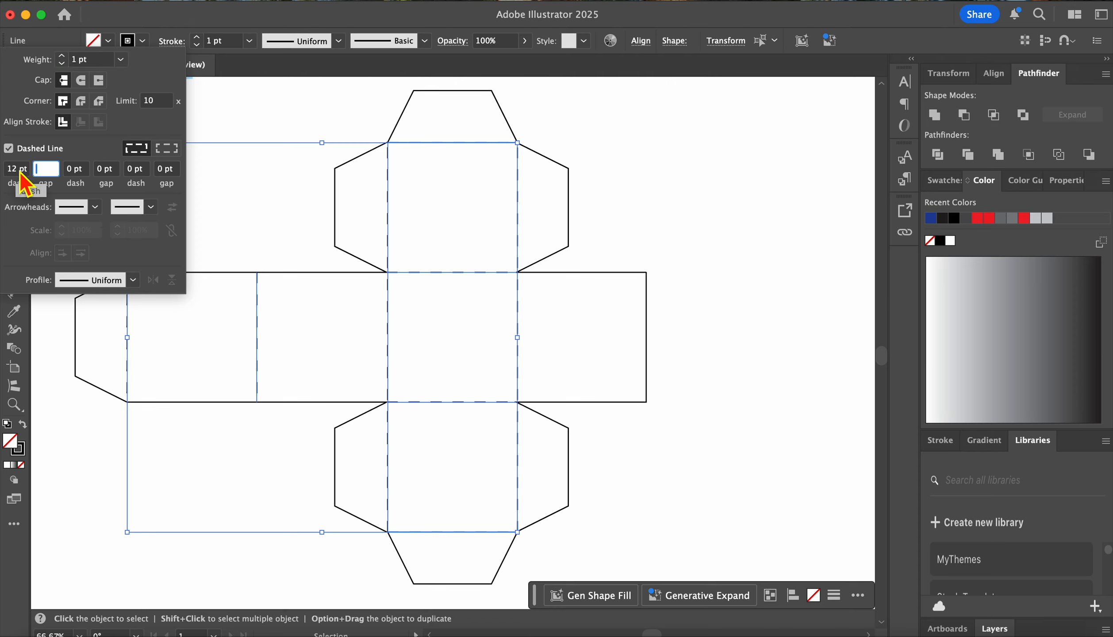
pyautogui.write('10')
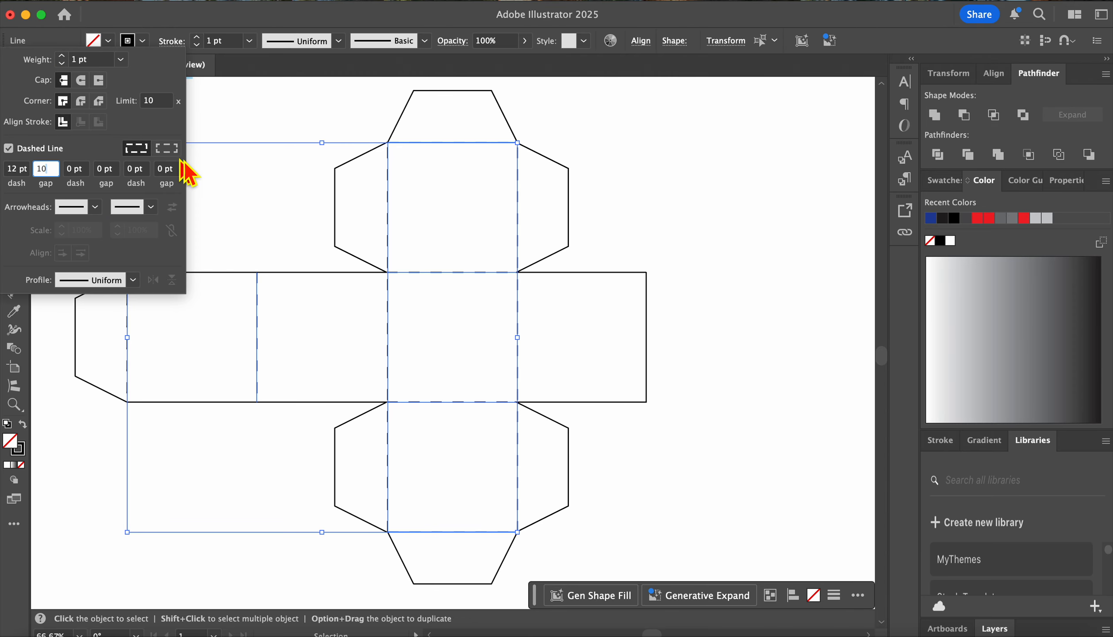
pyautogui.click(23, 174)
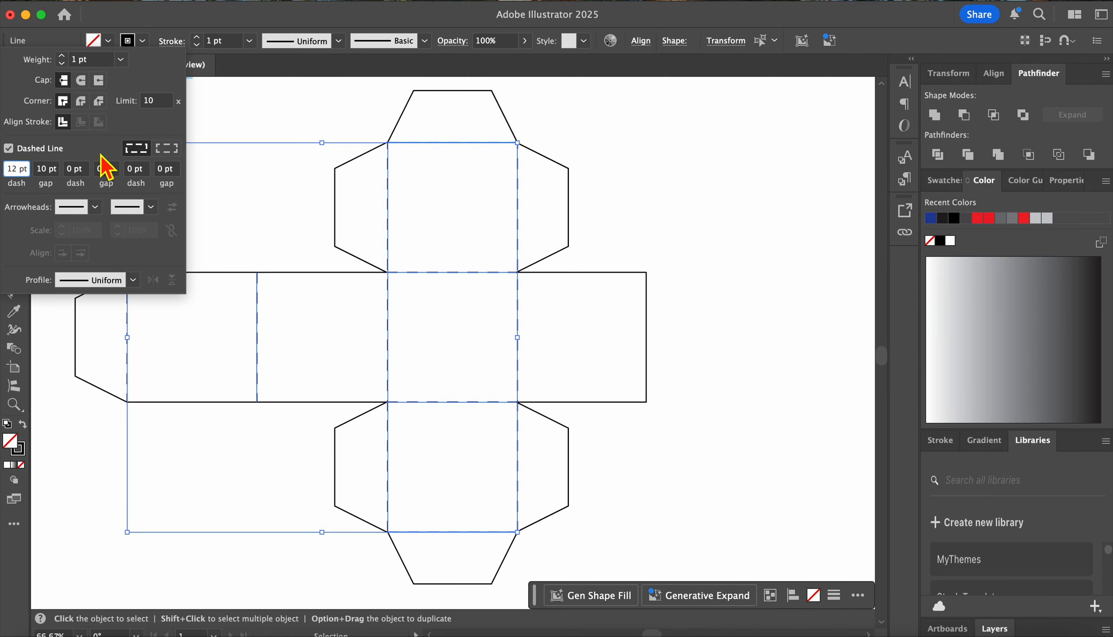
pyautogui.press('BackSpace')
pyautogui.press('BackSpace')
pyautogui.write('6')
pyautogui.press('Tab')
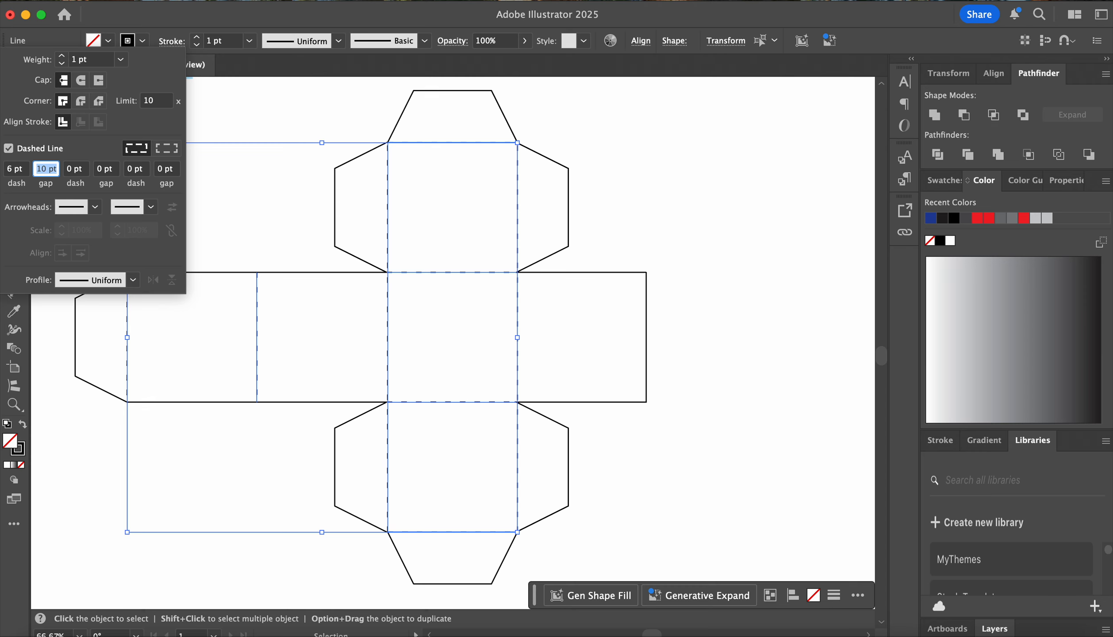
pyautogui.click(266, 227)
pyautogui.click(278, 238)
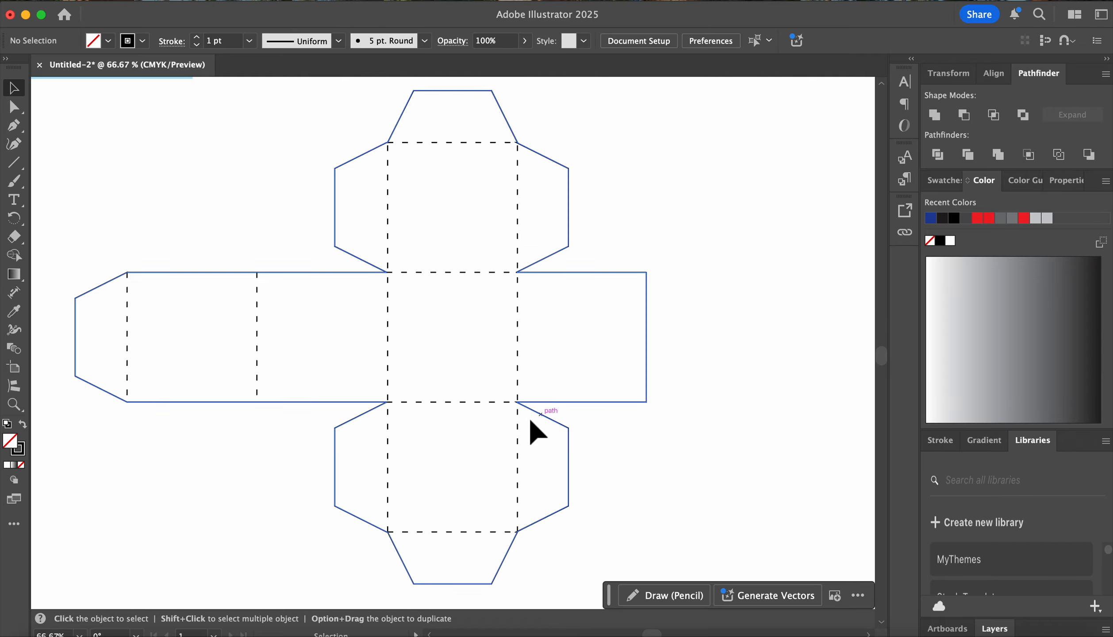
pyautogui.press('space')
pyautogui.moveTo(522, 433); pyautogui.dragTo(590, 440)
pyautogui.press('space')
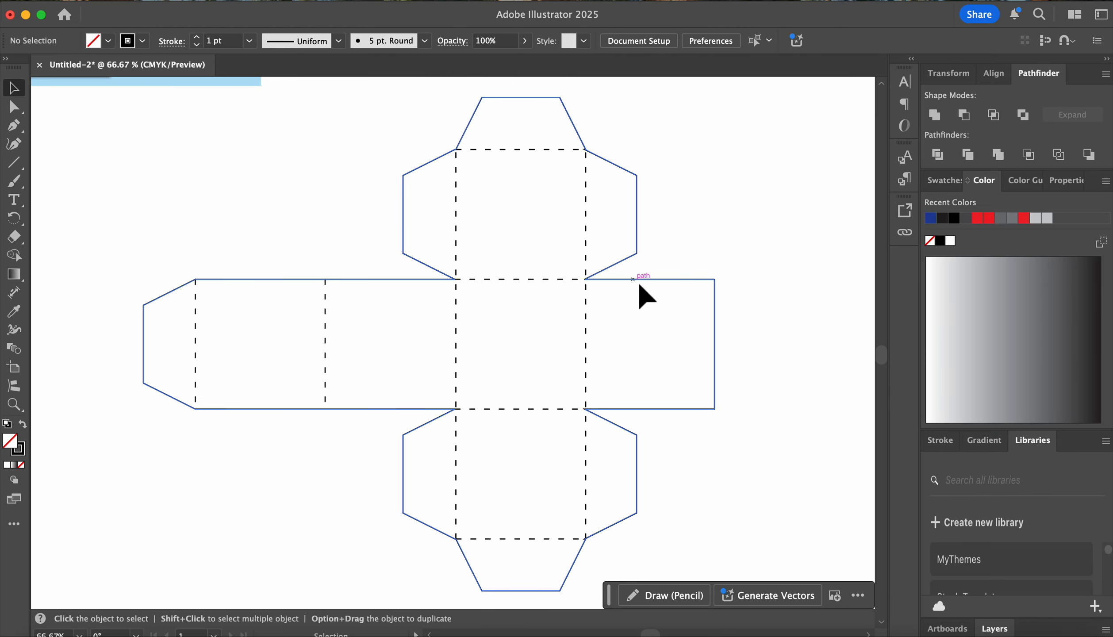
# Group all outline paths and dashed fold lines of the cube net into one object.
pyautogui.press('super+0')
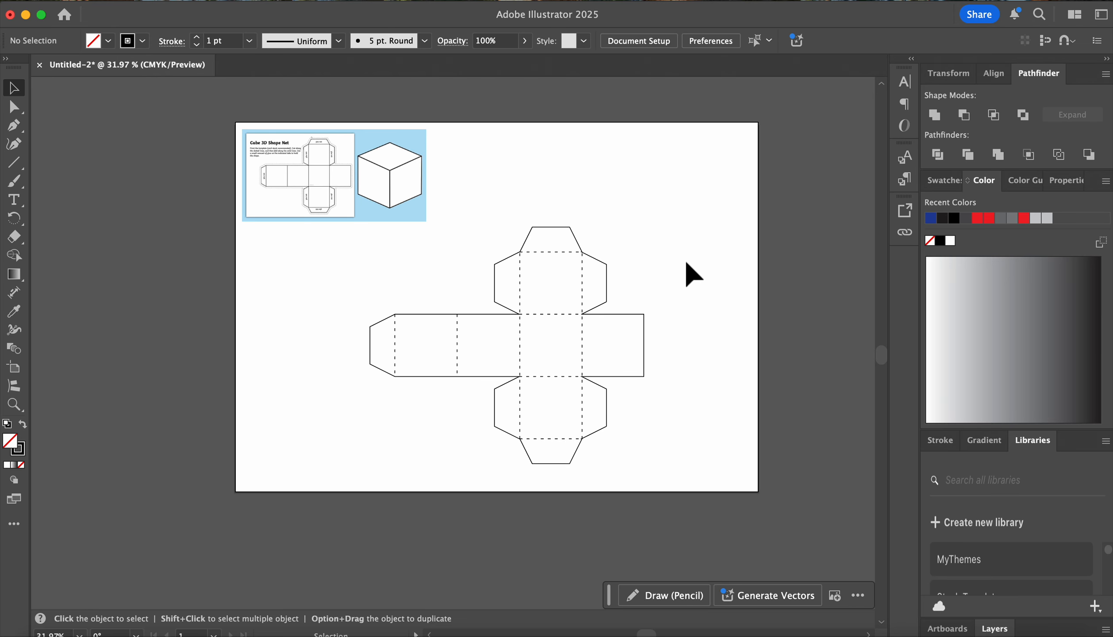
pyautogui.moveTo(682, 239); pyautogui.dragTo(398, 464)
pyautogui.press('super+g')
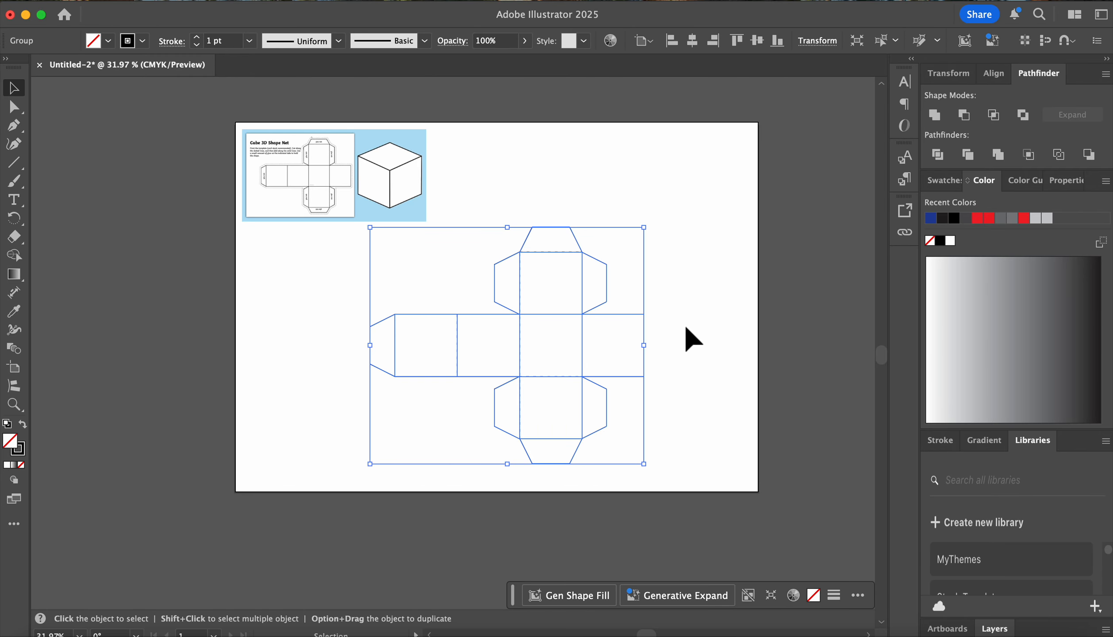
# Set the stroke weight of the grouped cube net to 0.01 pt and deselect it.
pyautogui.click(205, 41)
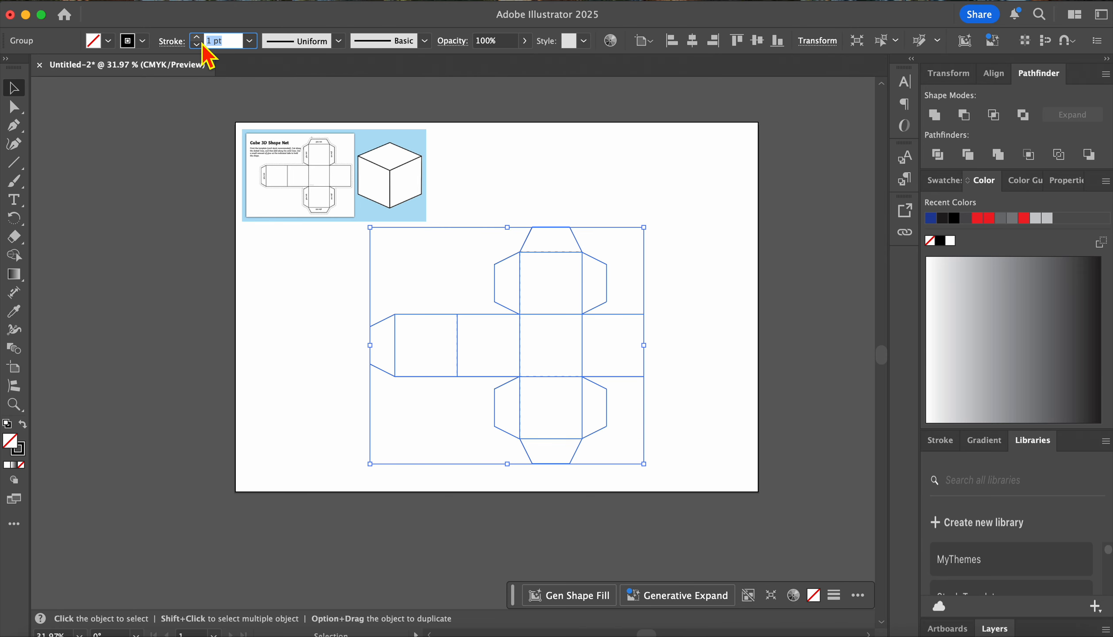
pyautogui.write('0.01')
pyautogui.press('Return')
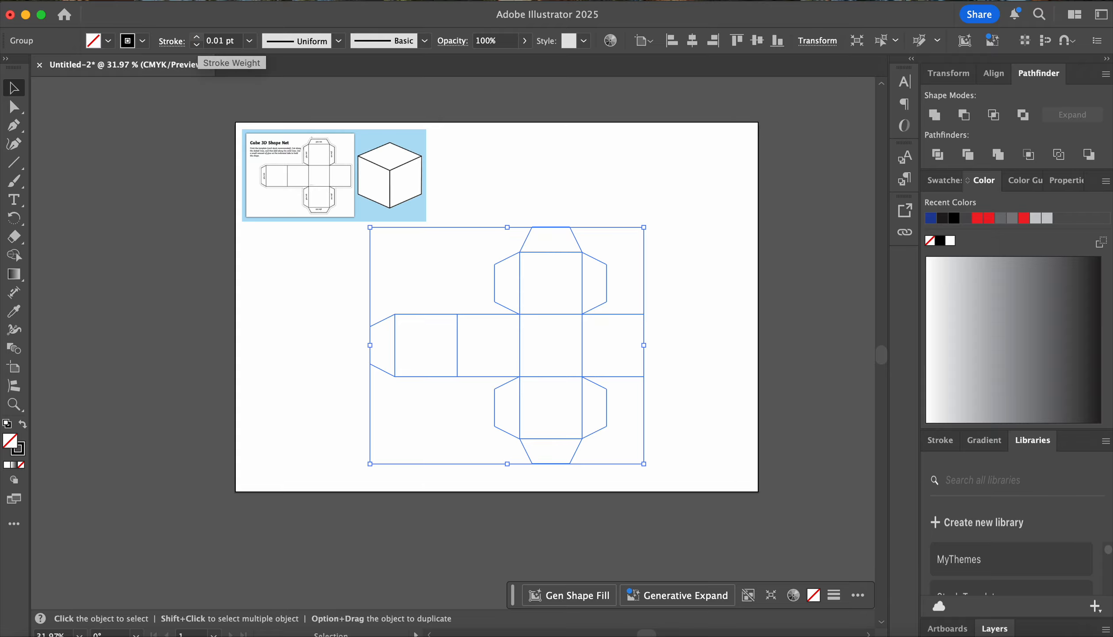
pyautogui.click(701, 338)
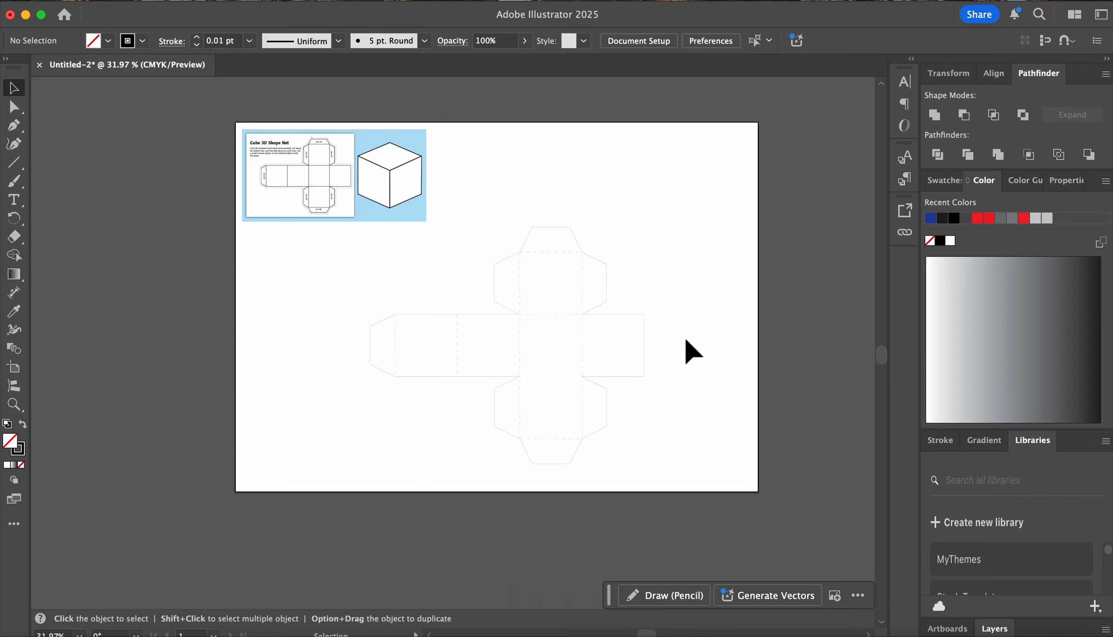
pyautogui.scroll(5, 685, 339)
pyautogui.hscroll(-3, 685, 339)
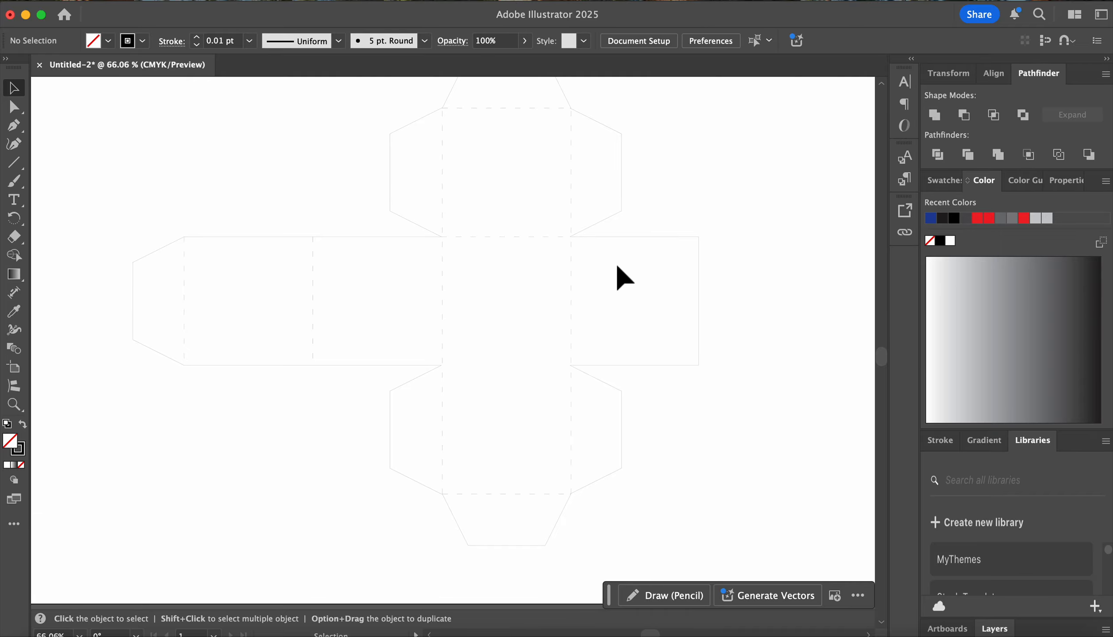
pyautogui.moveTo(629, 270); pyautogui.dragTo(642, 314)
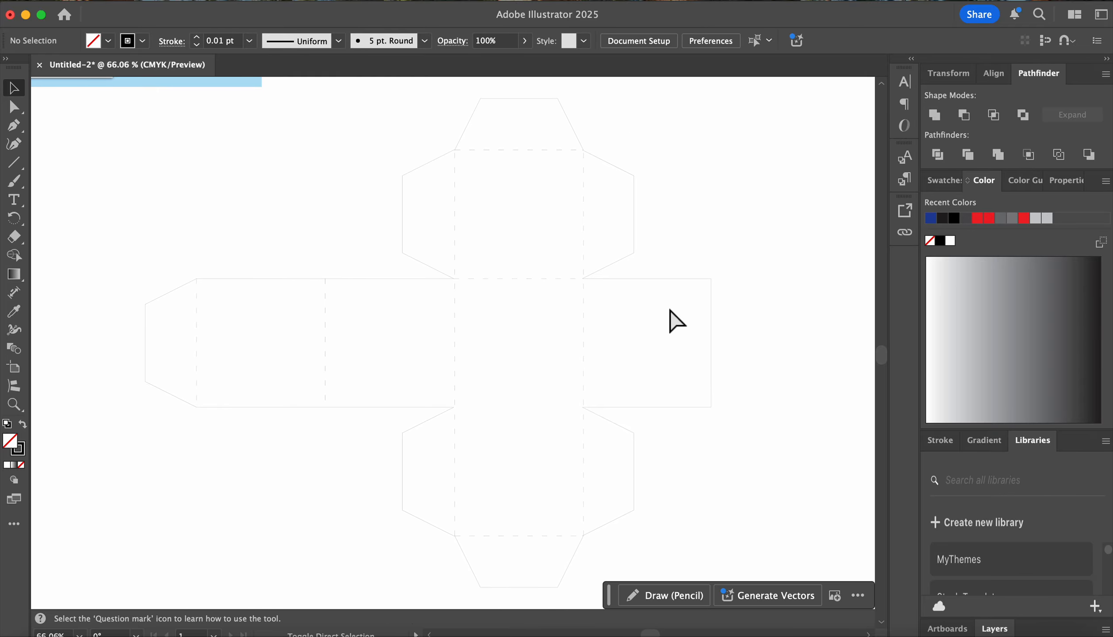